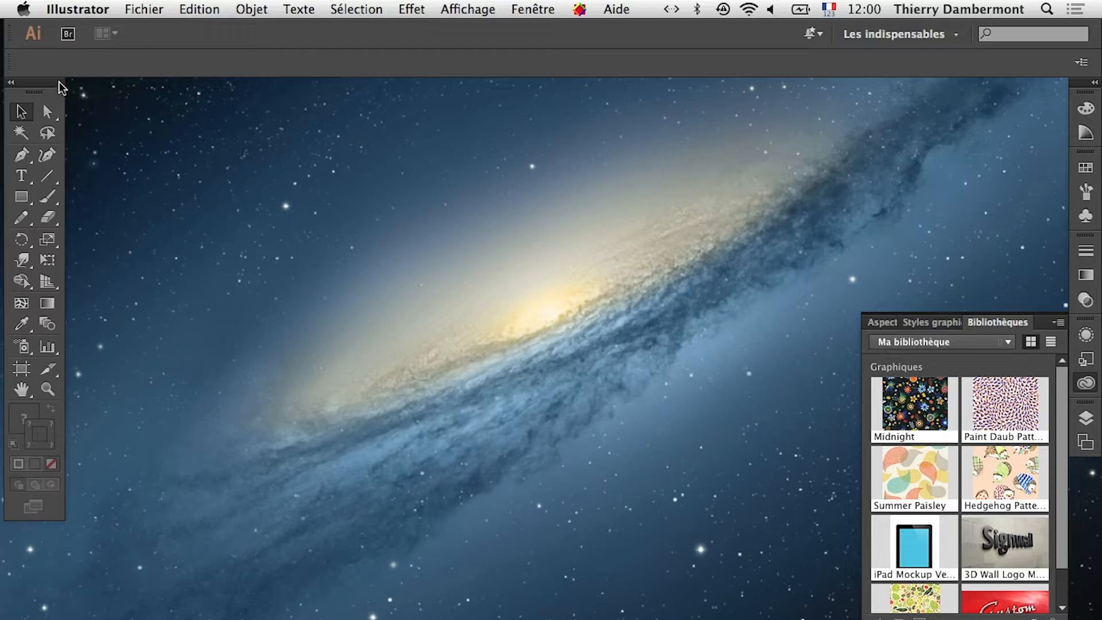
- Collapse the open libraries panel and create a new single-artboard A4 portrait document in millimetres
click(1039, 326)
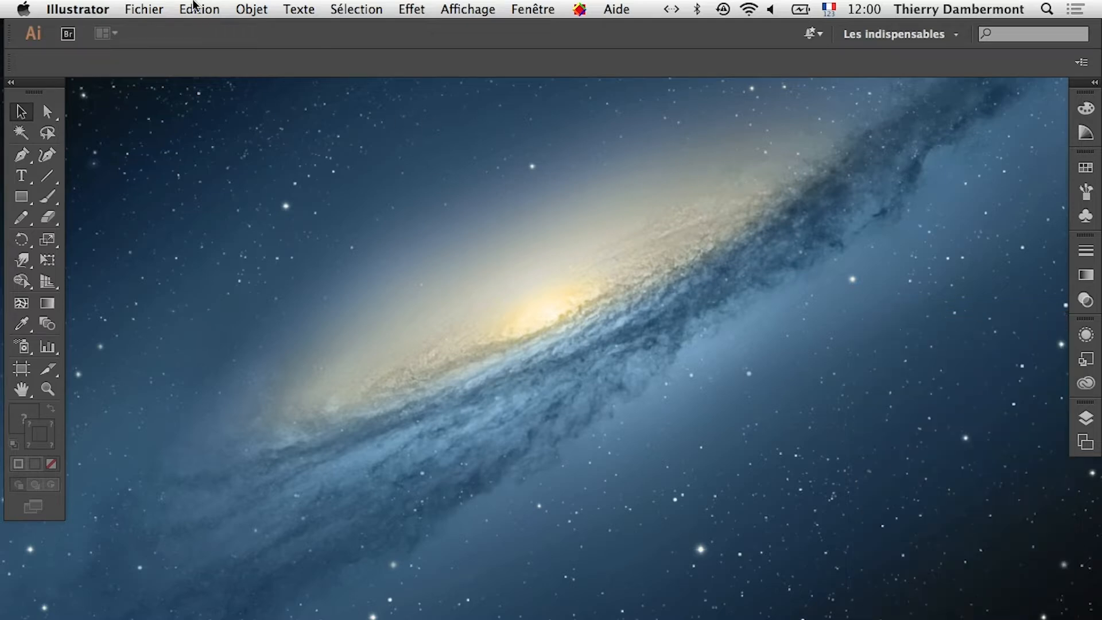
click(165, 8)
click(325, 32)
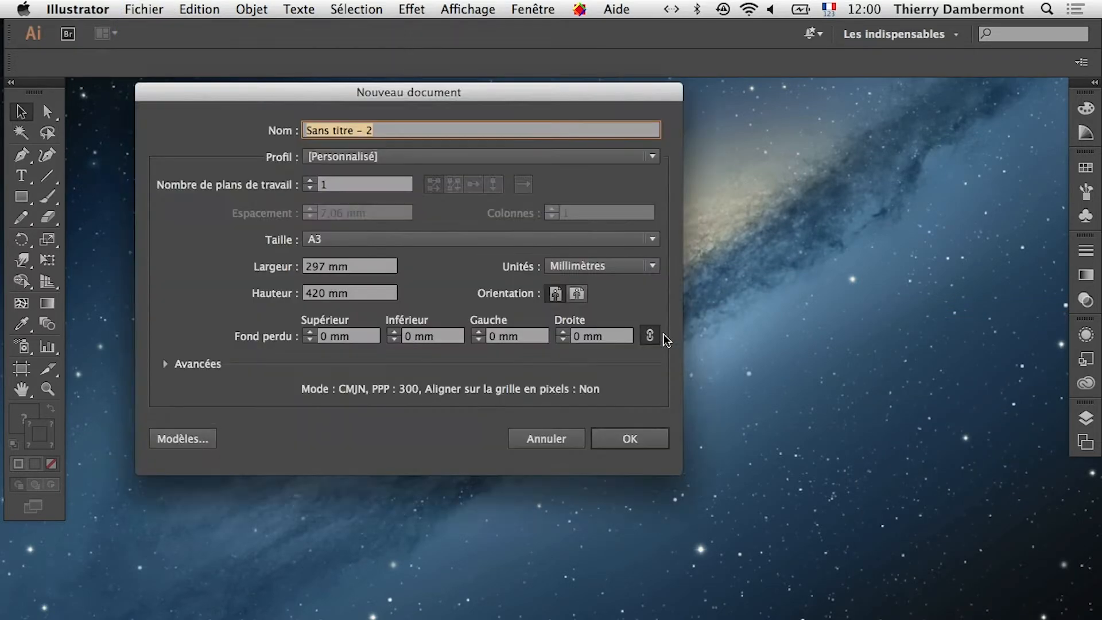
click(354, 238)
click(357, 344)
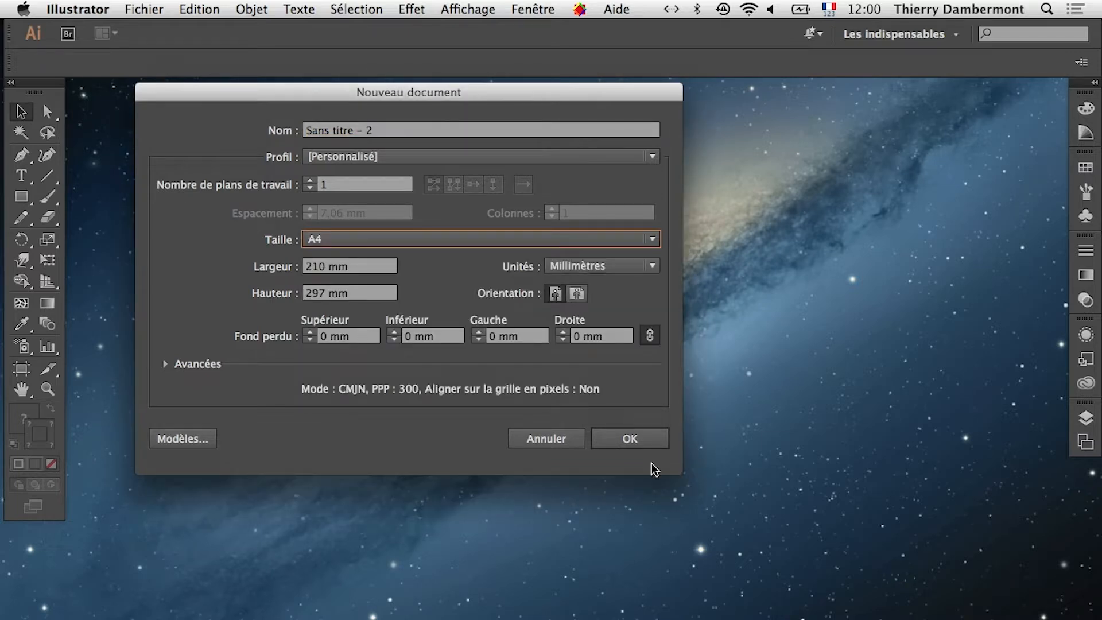
click(630, 439)
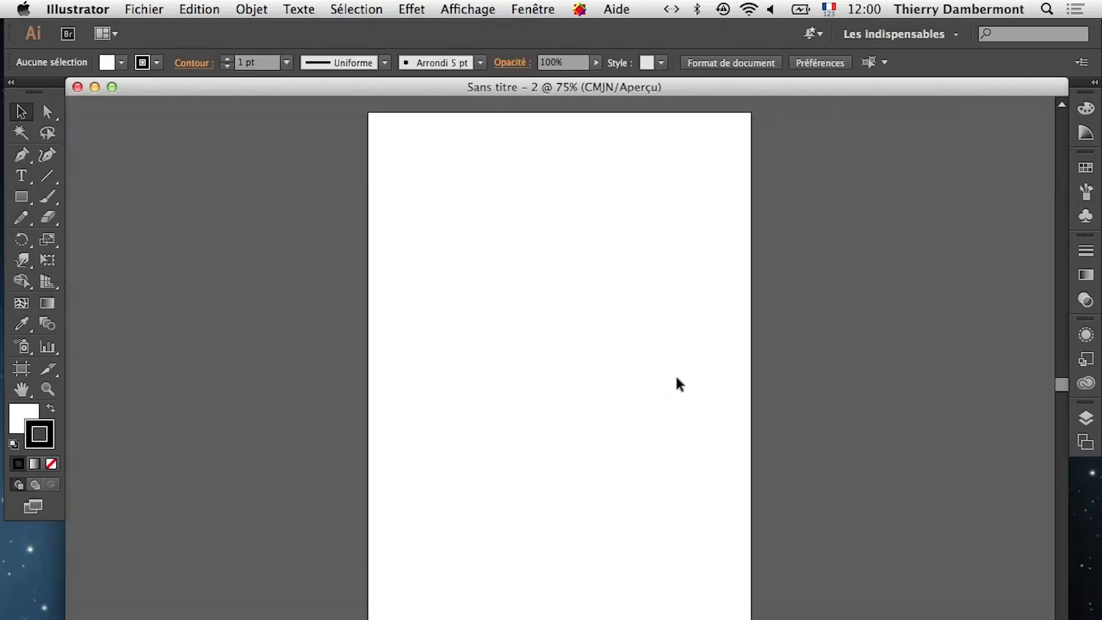
- Import teddy-bear.jpg as a linked image and draw its placement frame across most of the page width
key(super+shift+p)
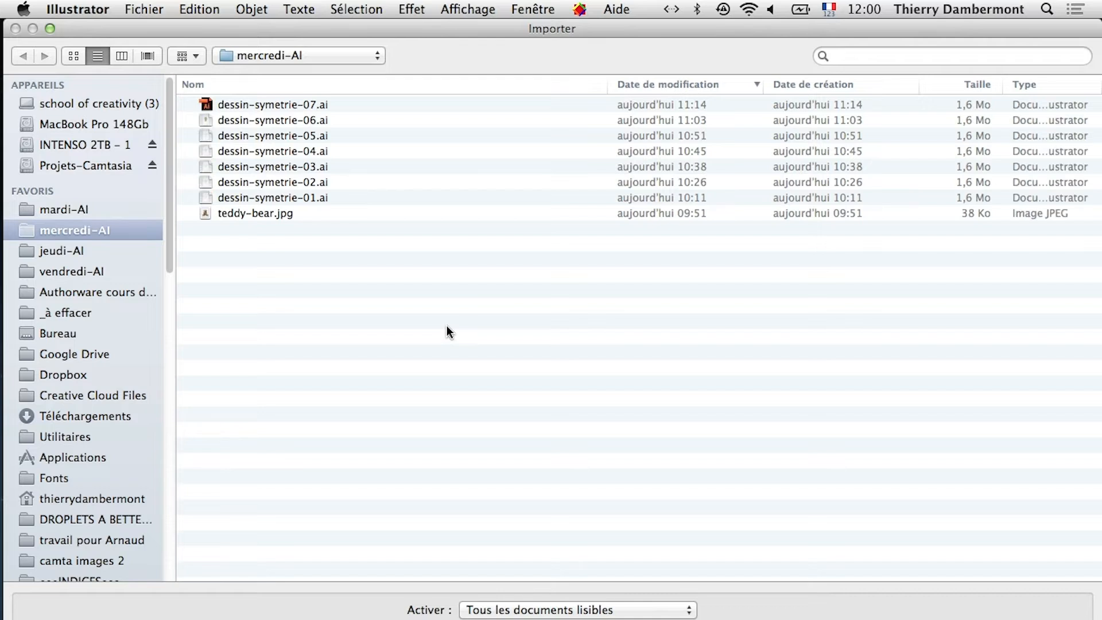
click(280, 216)
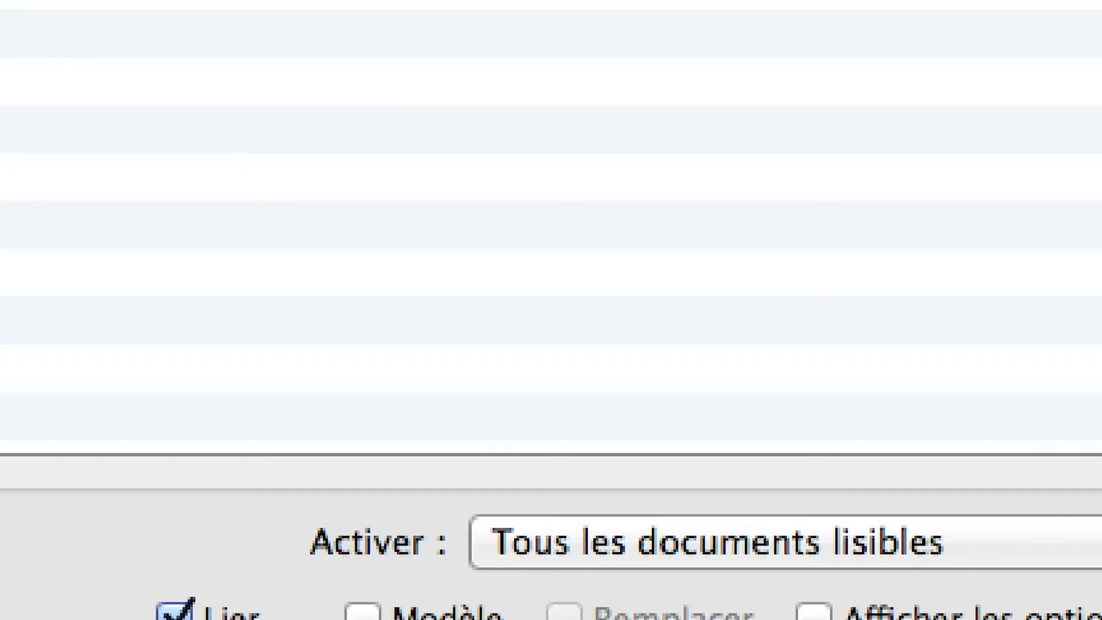
key(Return)
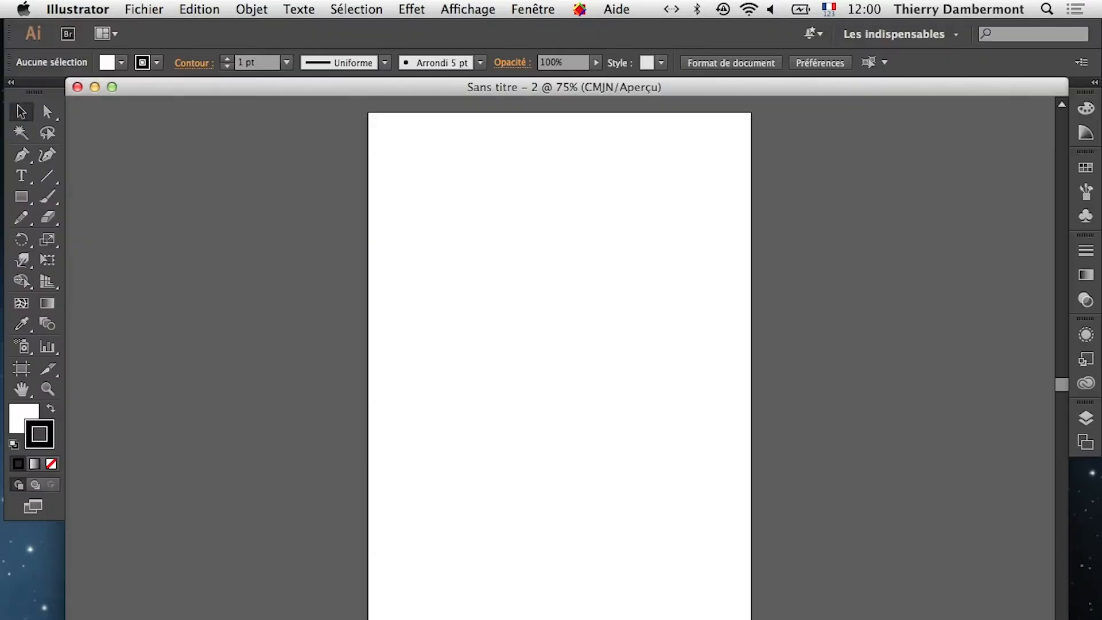
drag(410, 184, 723, 492)
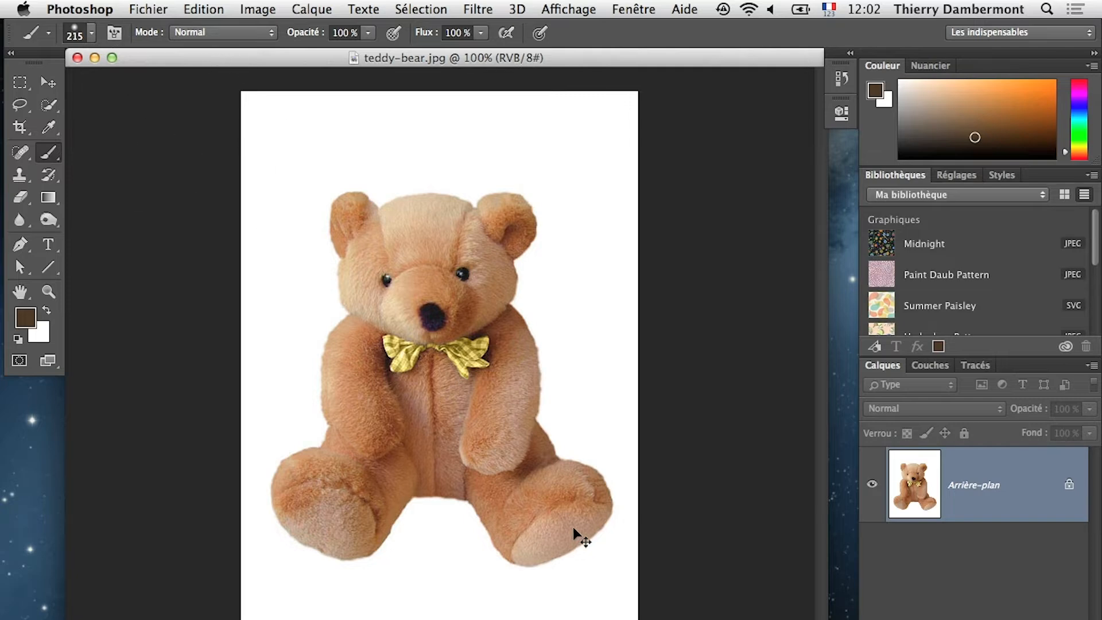
- Switch back to Illustrator, place teddy-bear.jpg on the page at its original size, and delete it again
key(super+Tab)
key(super+Tab)
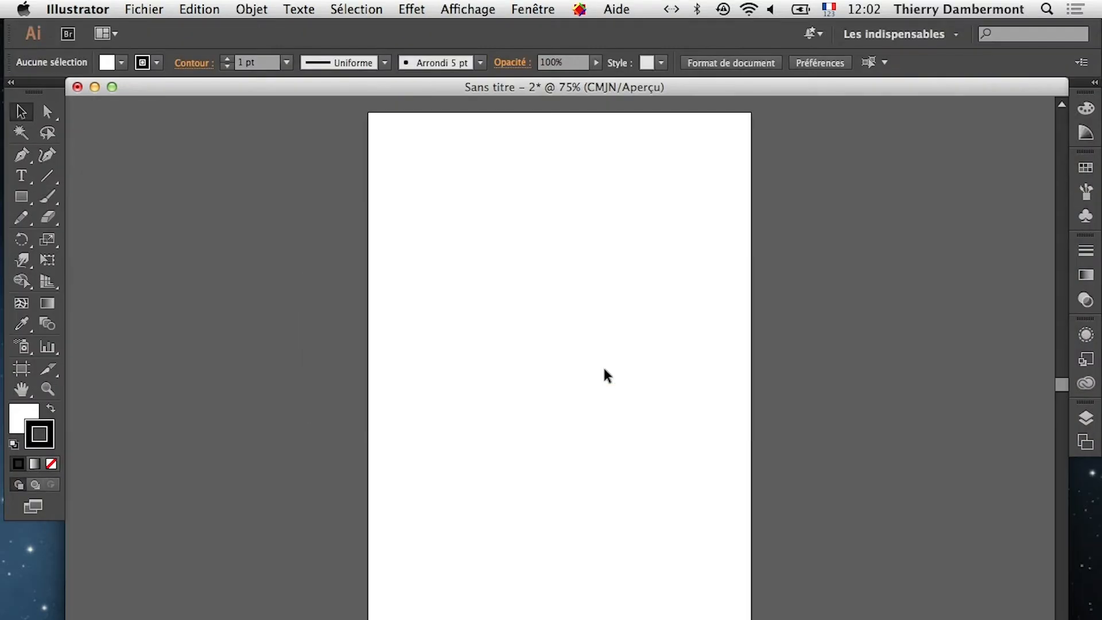
click(120, 7)
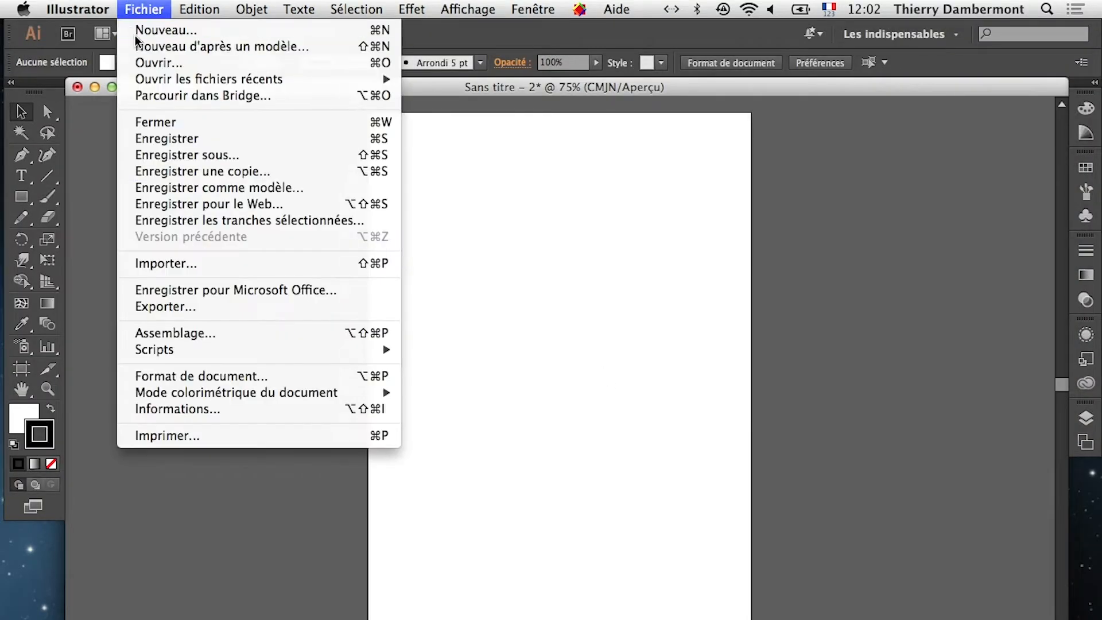
click(166, 263)
click(270, 213)
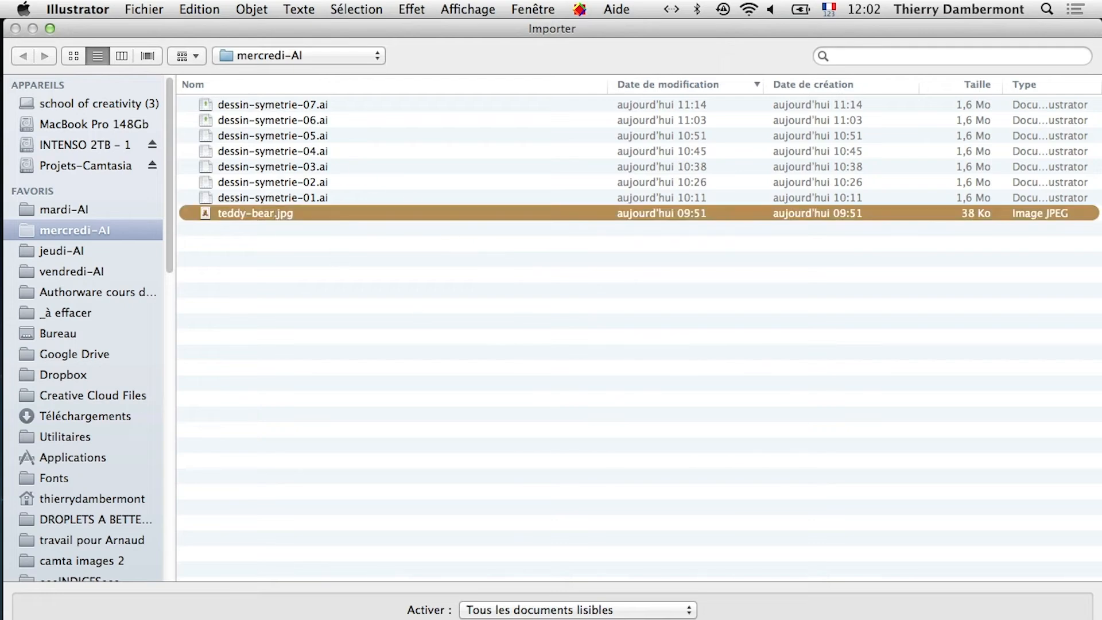
key(Return)
click(385, 203)
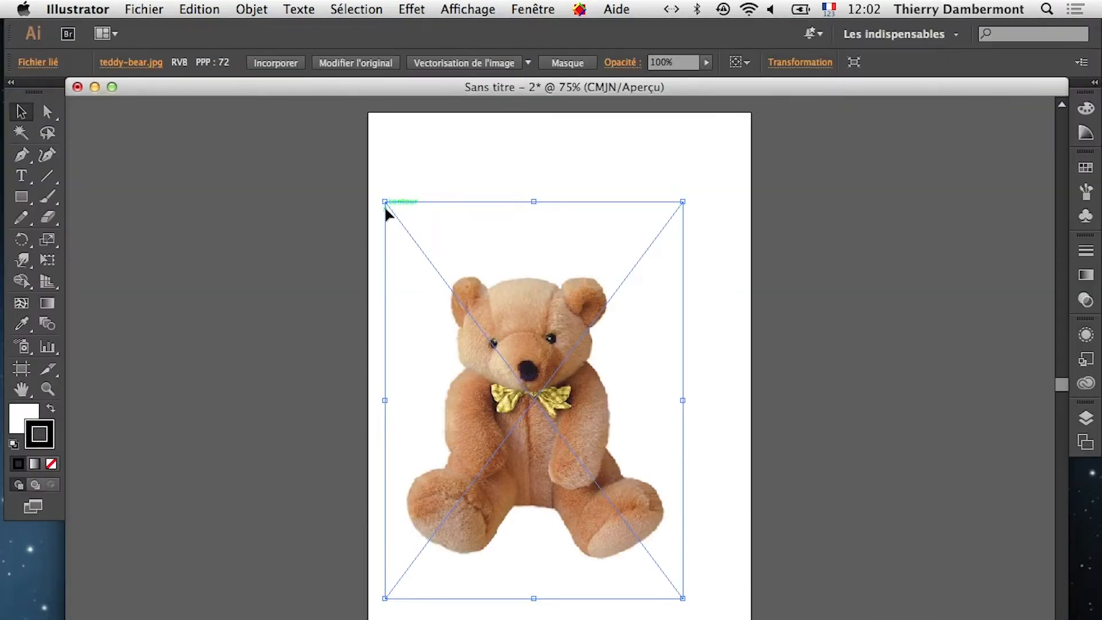
key(Delete)
- Switch to Firefox and search the web for a teddy bear picture
key(super+Tab)
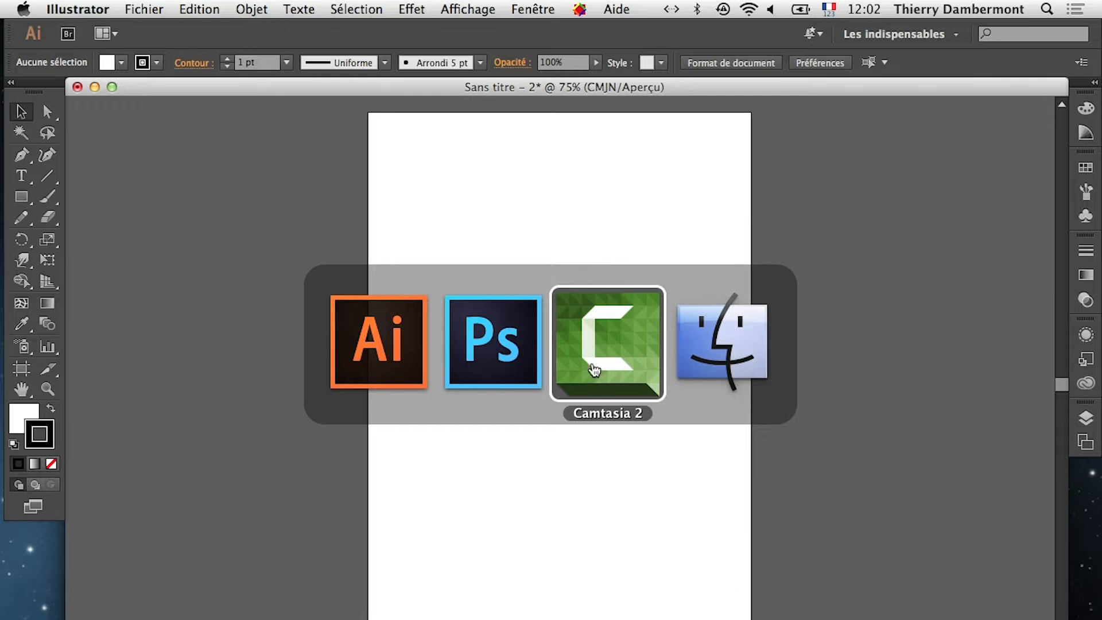
click(480, 361)
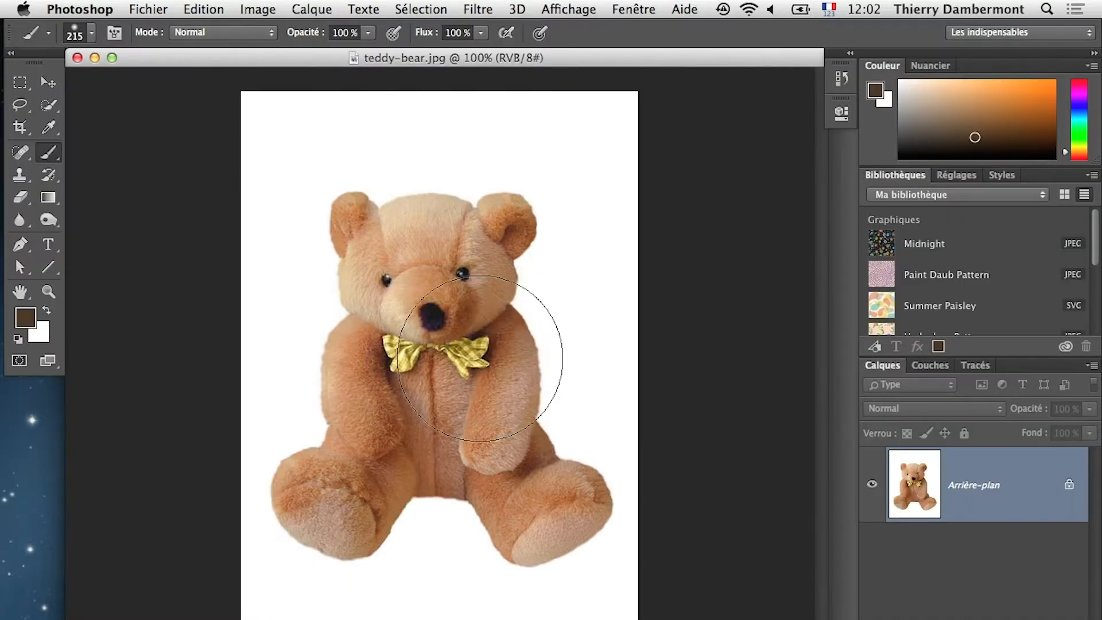
key(super+Tab)
key(super+Tab)
key(super+Tab)
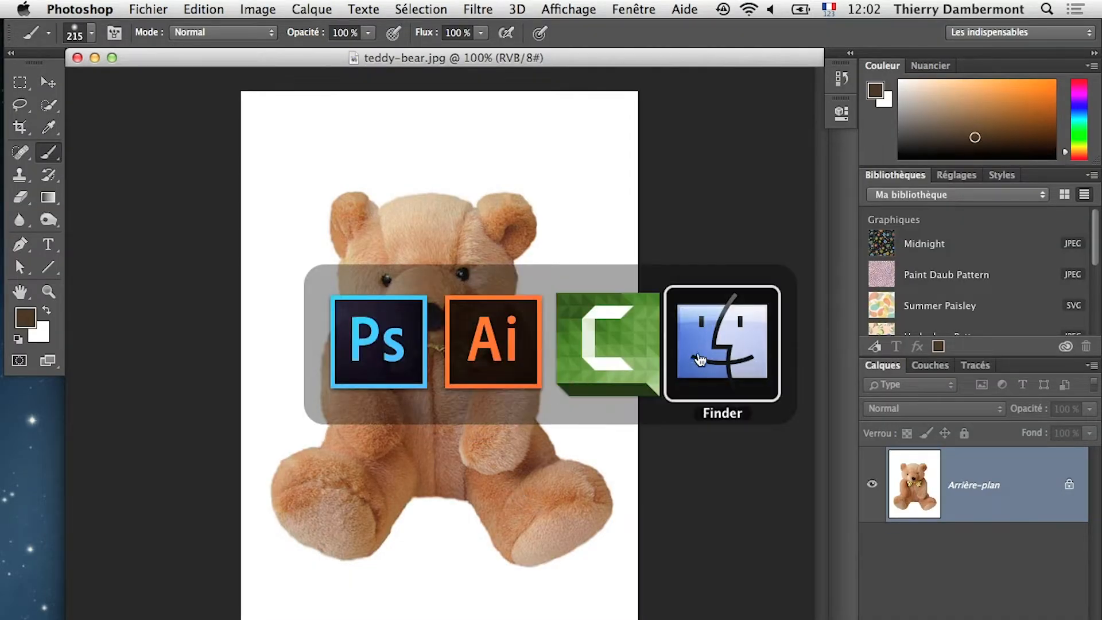
mouse_move(3, 370)
click(27, 576)
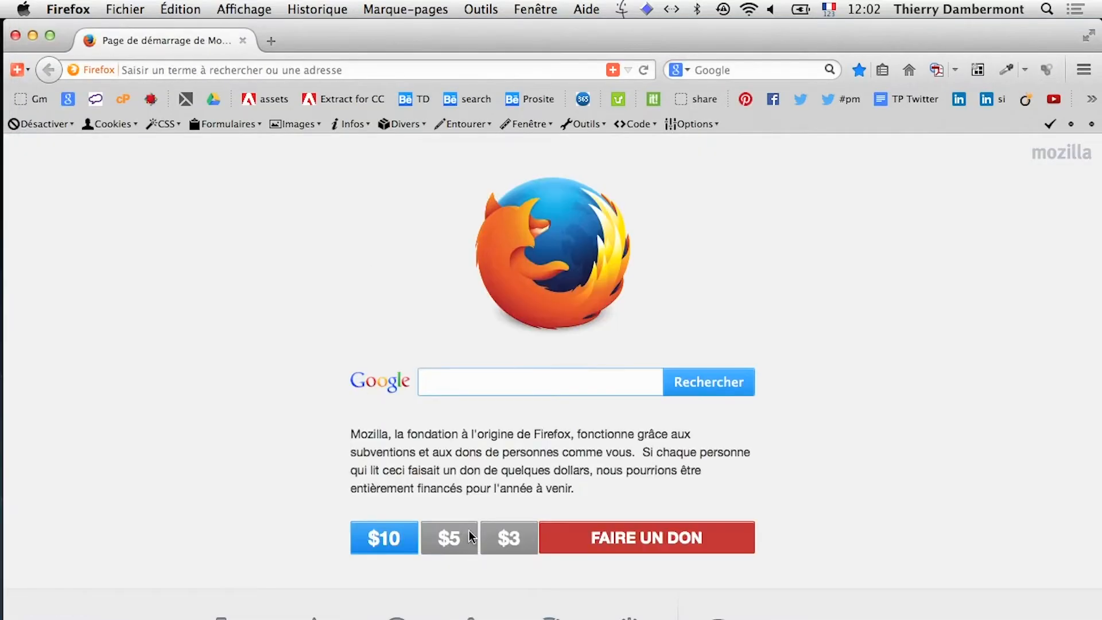
text(teddy bear ")
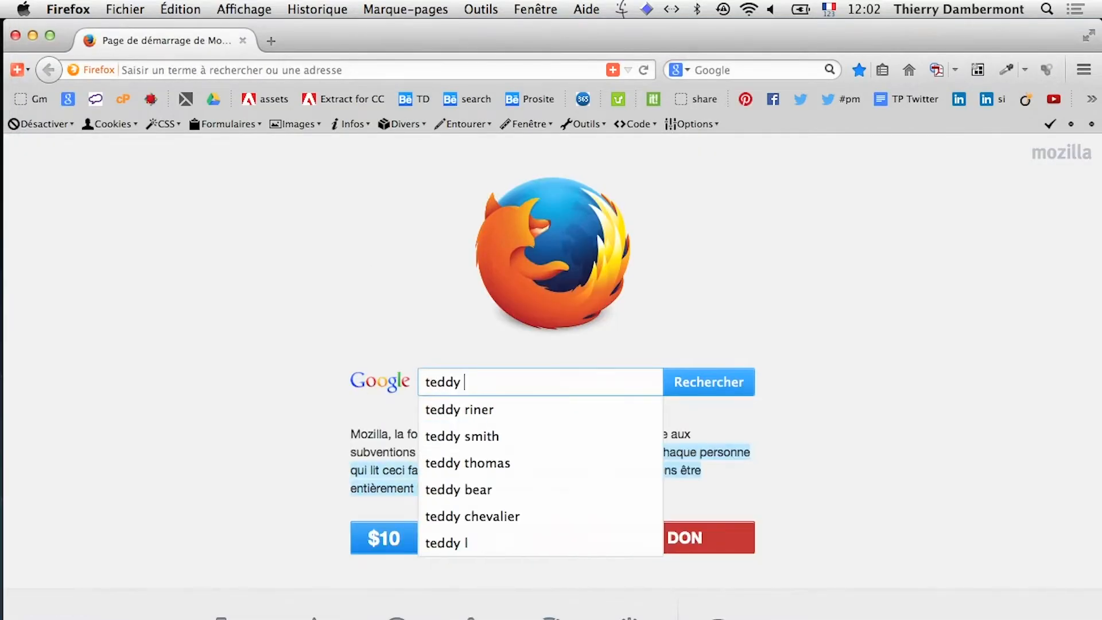
text(pub)
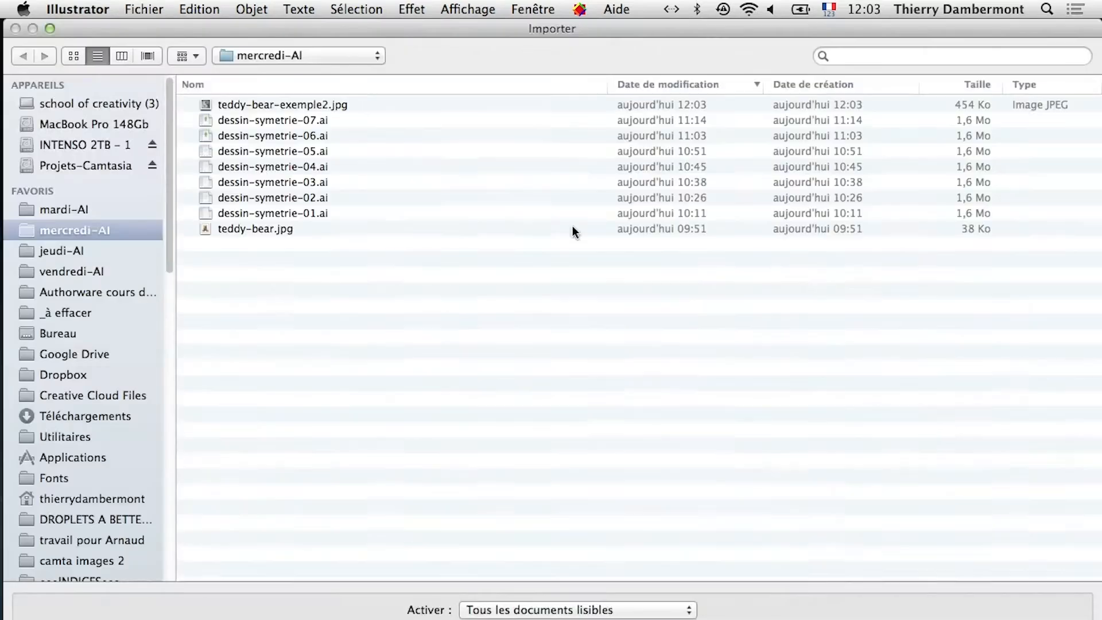
- Import teddy-bear-exemple2.jpg into the Illustrator page at its original size and undo the placement
click(278, 109)
key(Return)
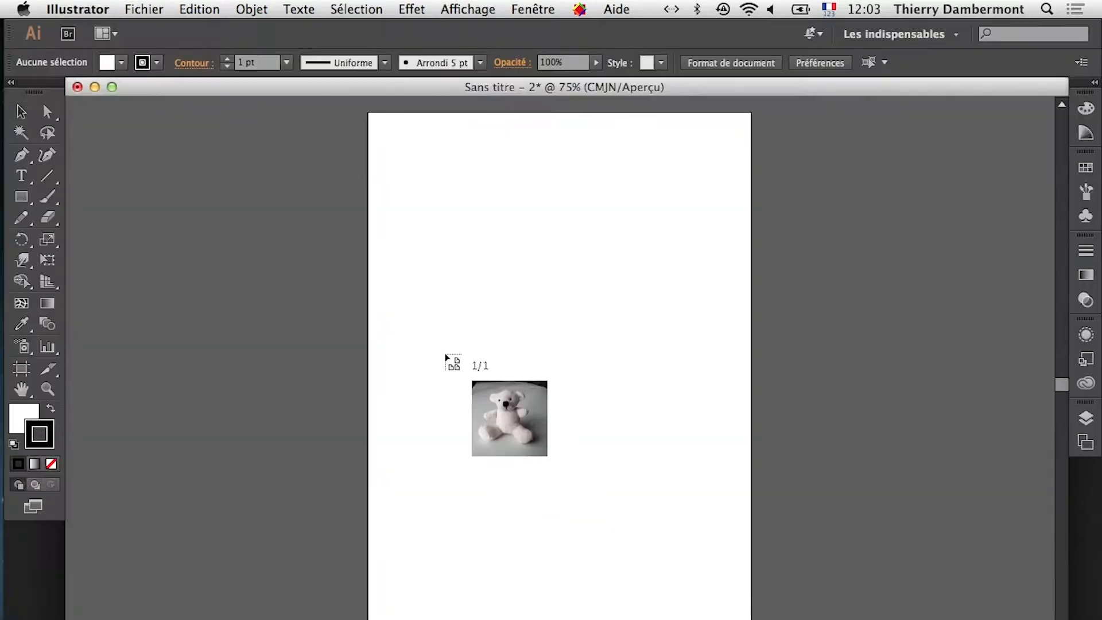
click(447, 266)
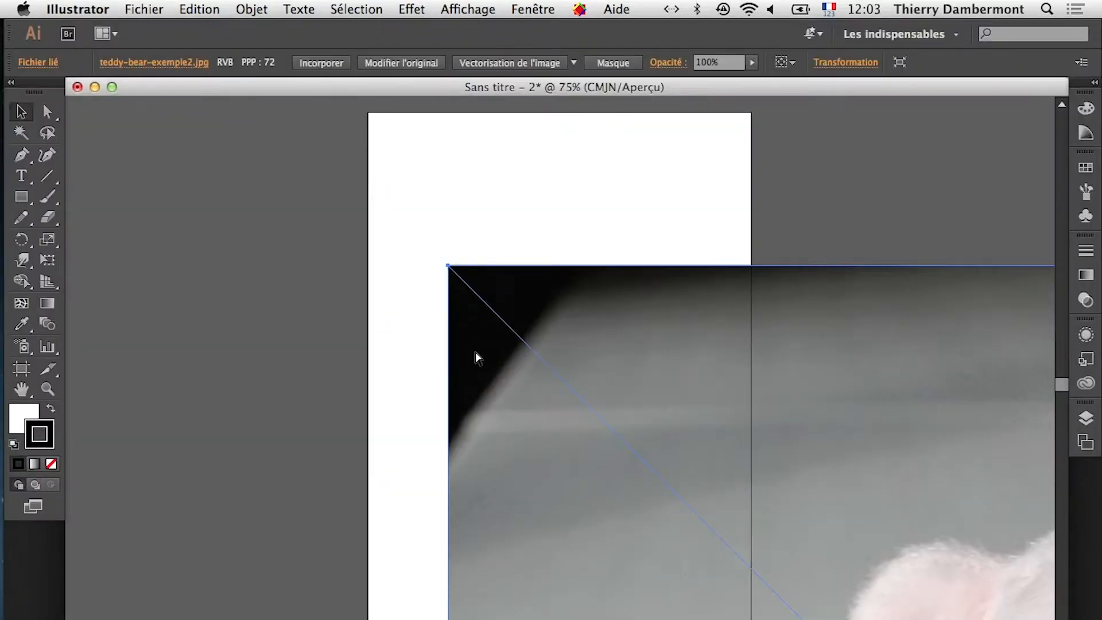
key(super+z)
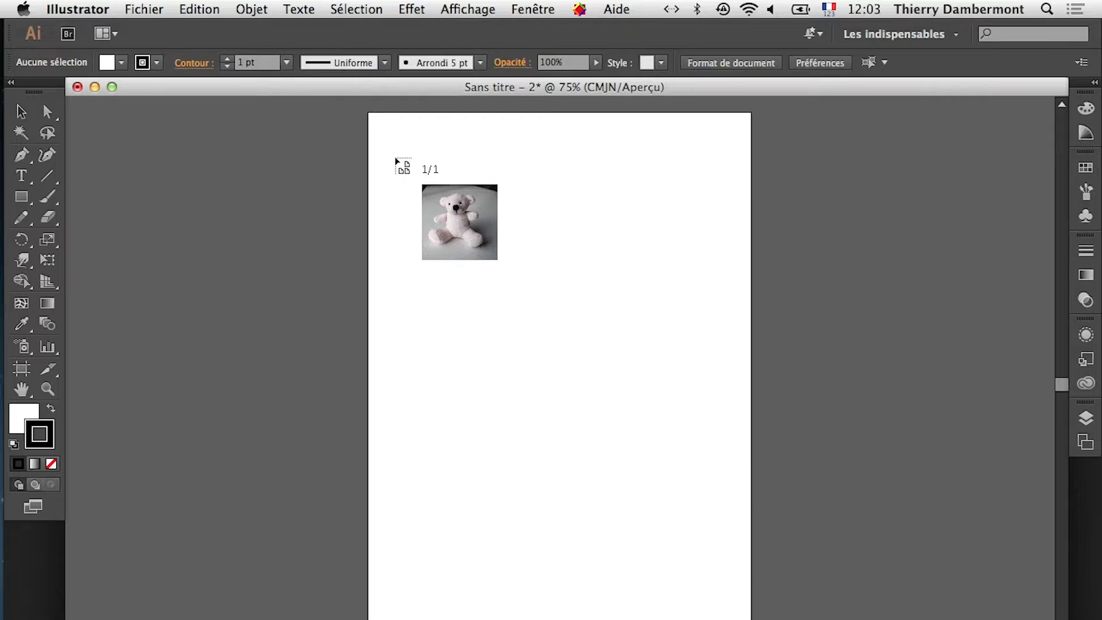
- Place teddy-bear-exemple2.jpg near the page's upper-left corner, compare its full size with the page, and undo the placement
click(396, 159)
scroll(595, 414, down, 1)
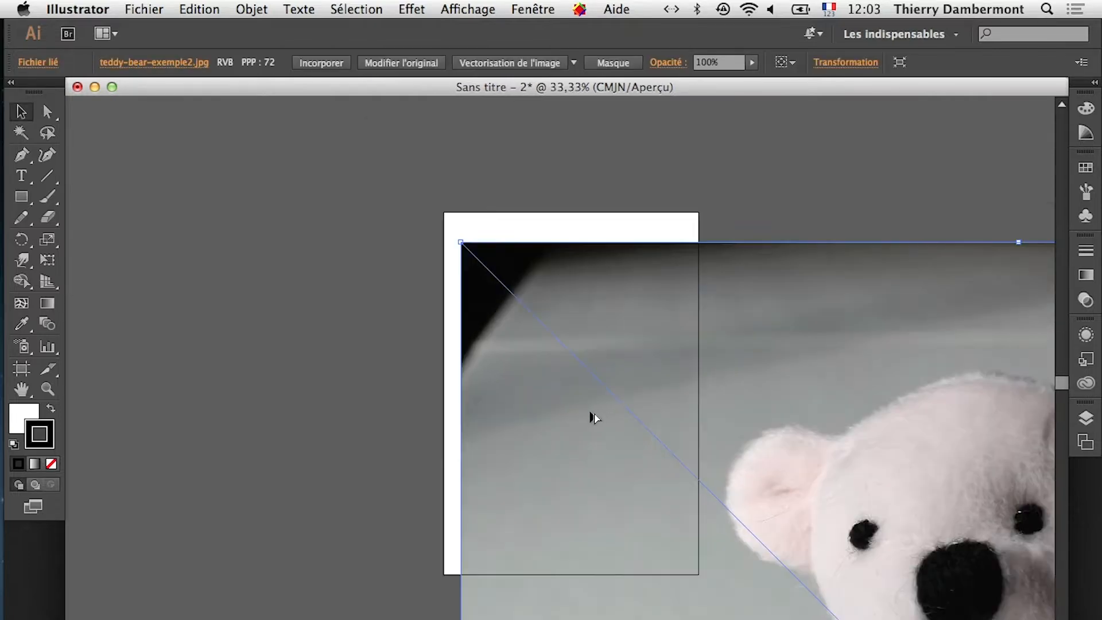
scroll(592, 414, down, 5)
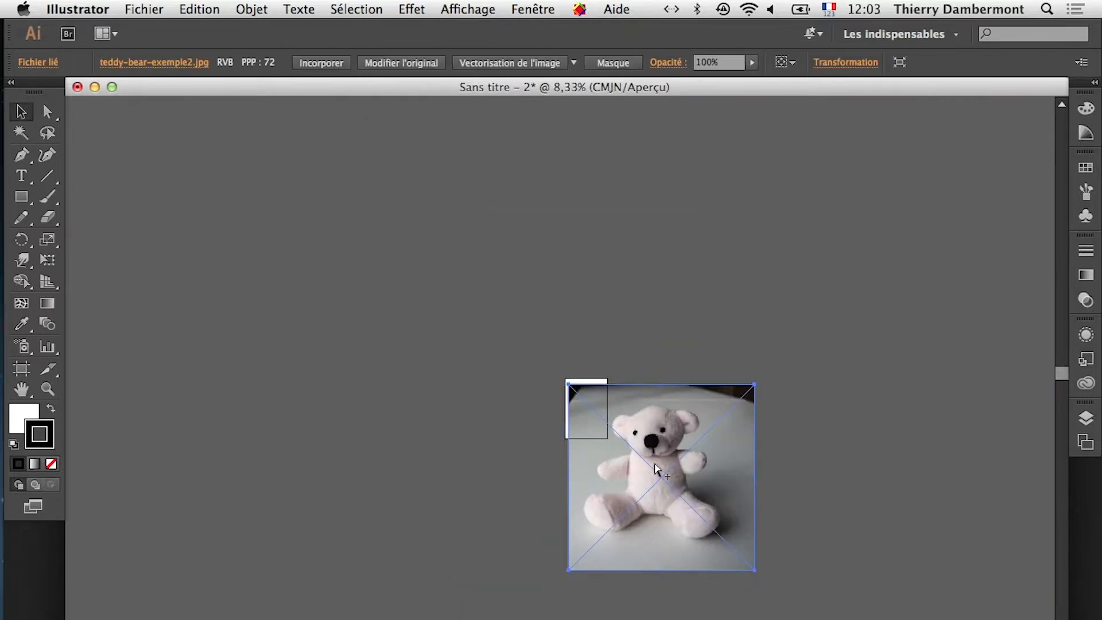
key(super+z)
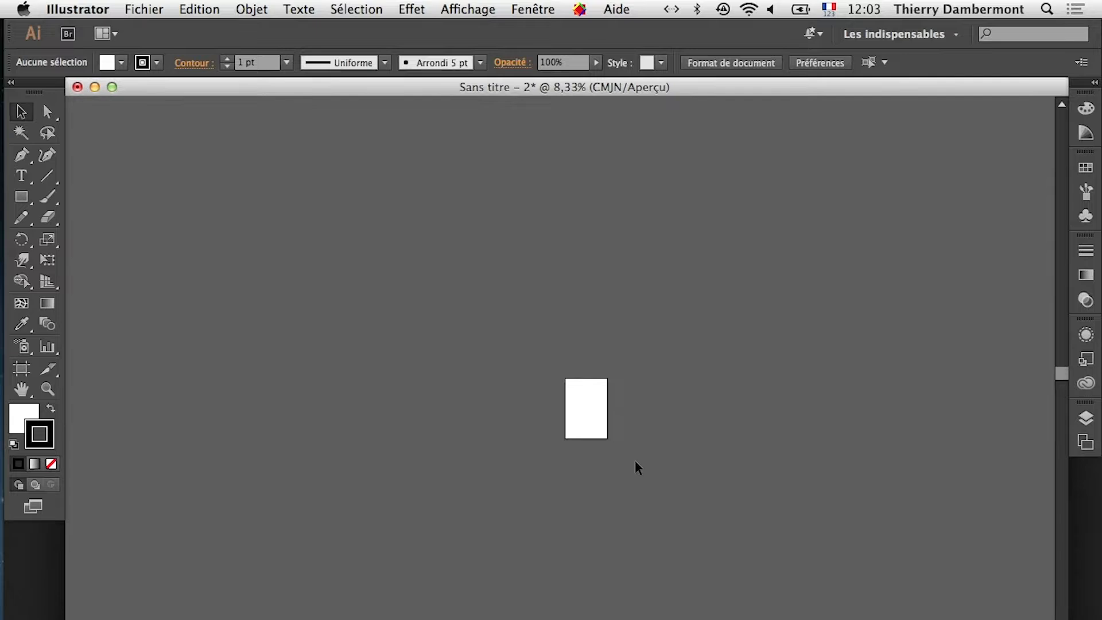
- Switch to Photoshop, open teddy-bear-exemple2.jpg, and close the teddy-bear.jpg document
key(super+Tab)
click(756, 368)
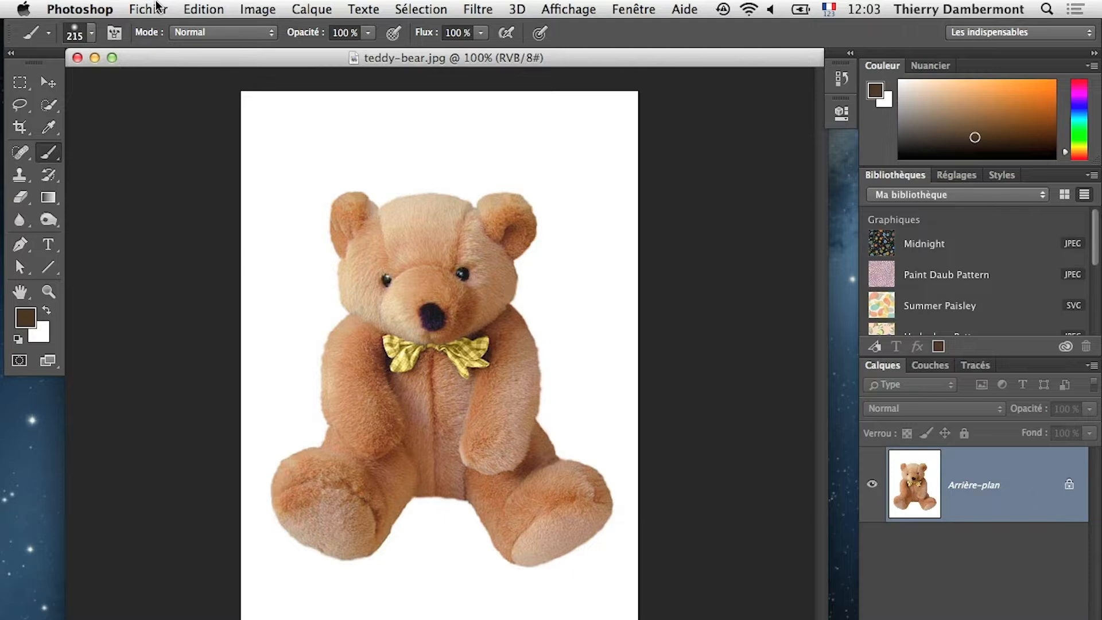
click(154, 7)
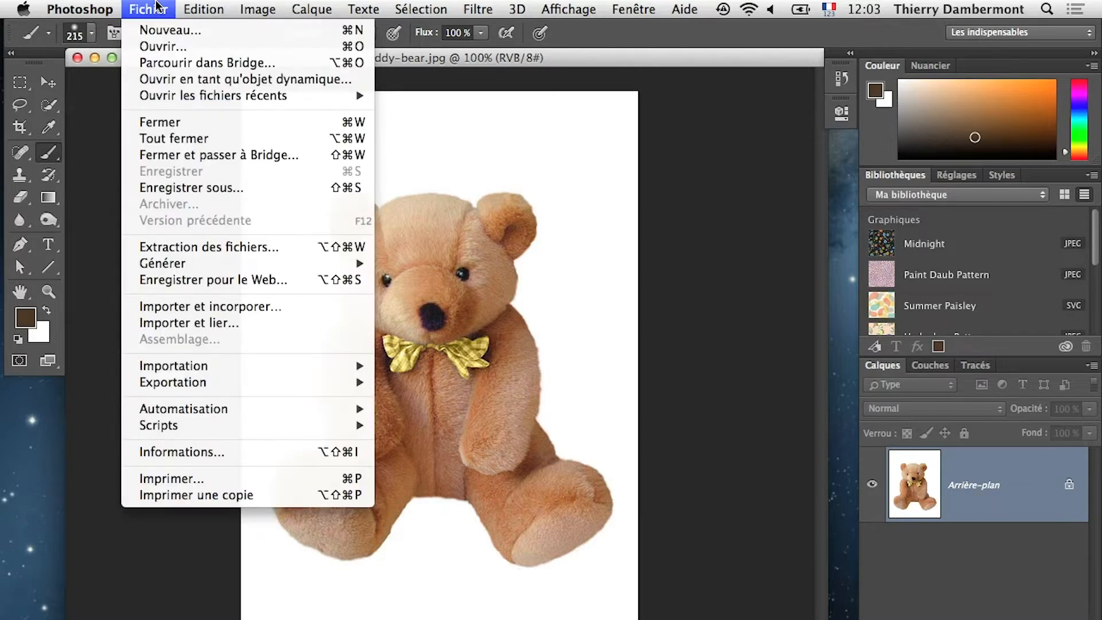
click(163, 49)
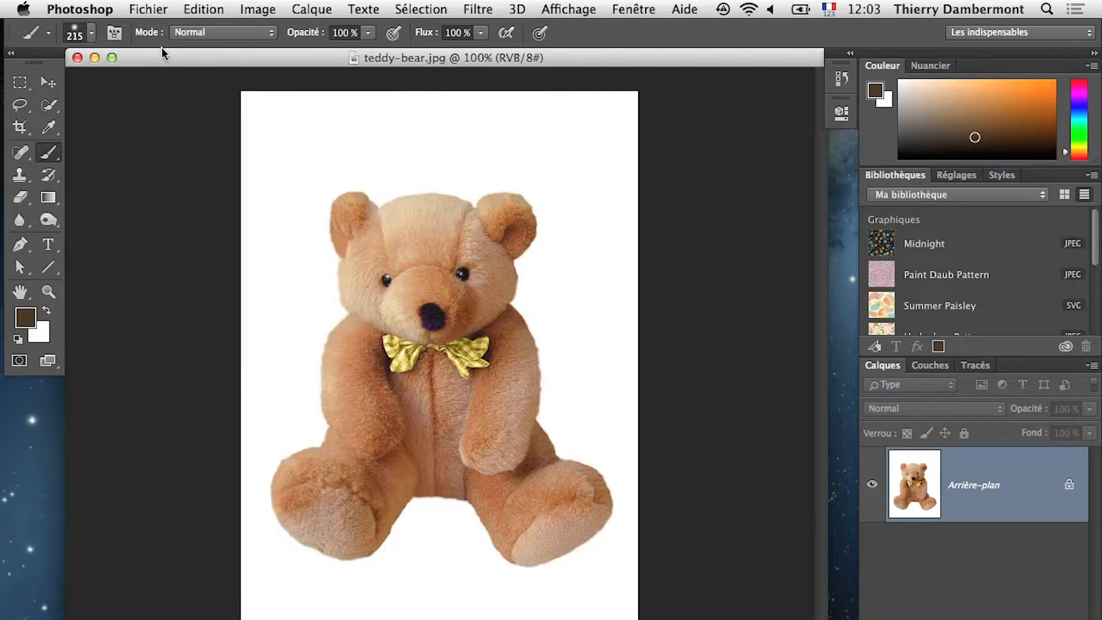
click(295, 108)
click(1033, 619)
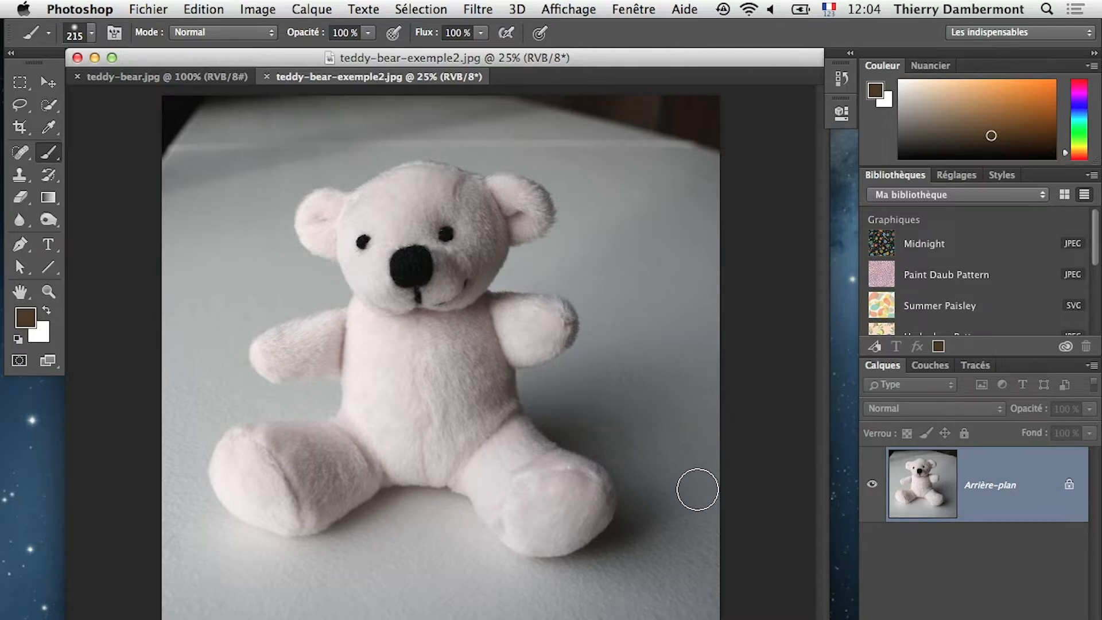
click(77, 77)
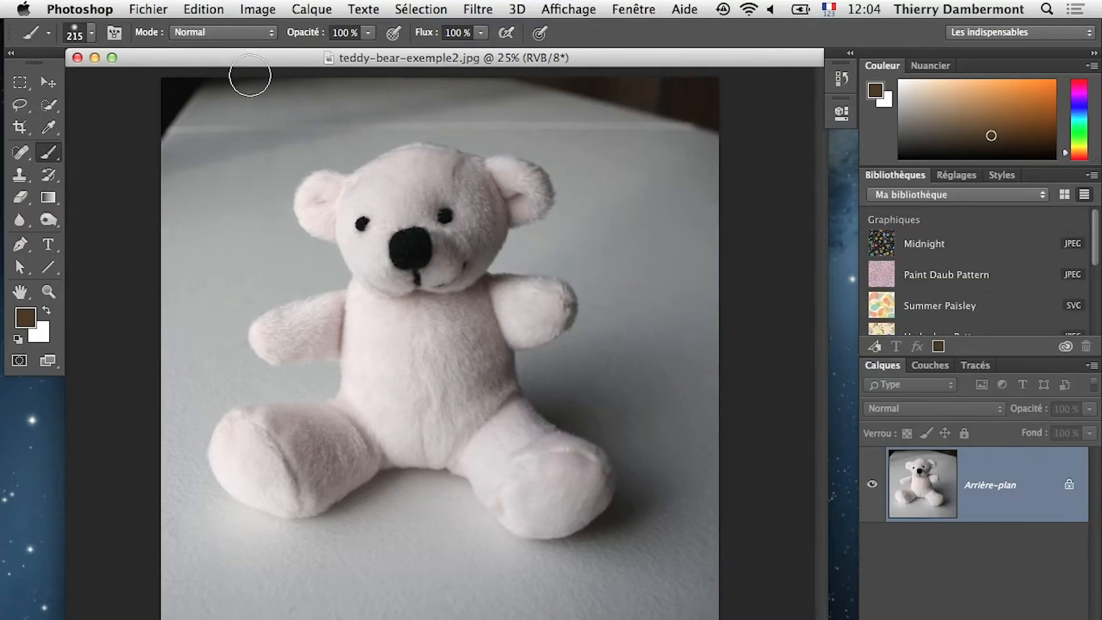
- Open the image size settings of teddy-bear-exemple2.jpg and turn off resampling
click(275, 10)
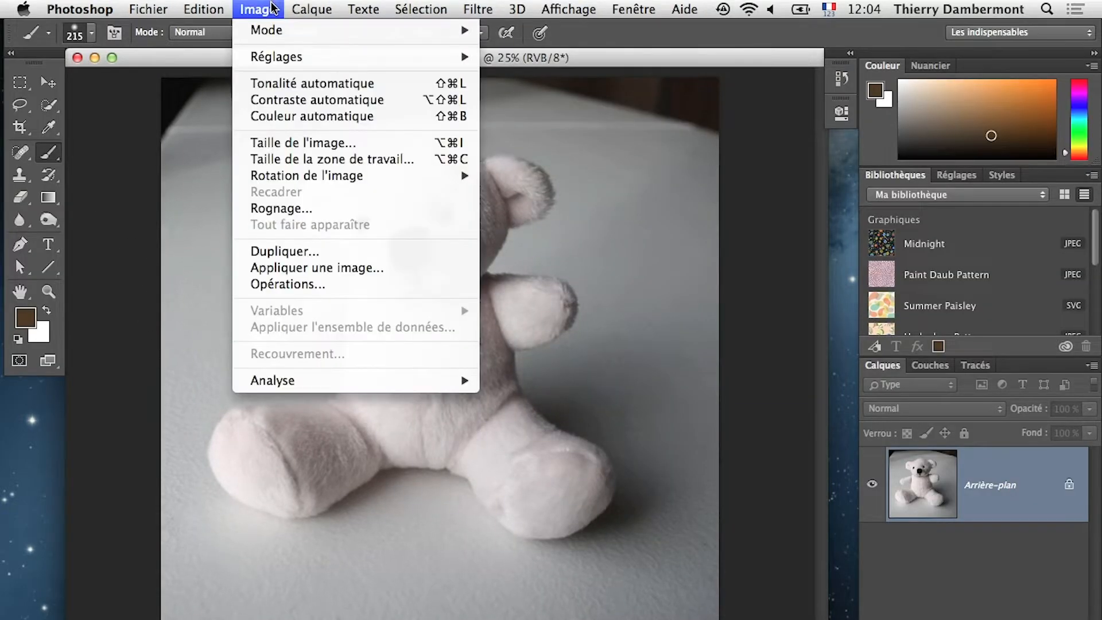
click(303, 142)
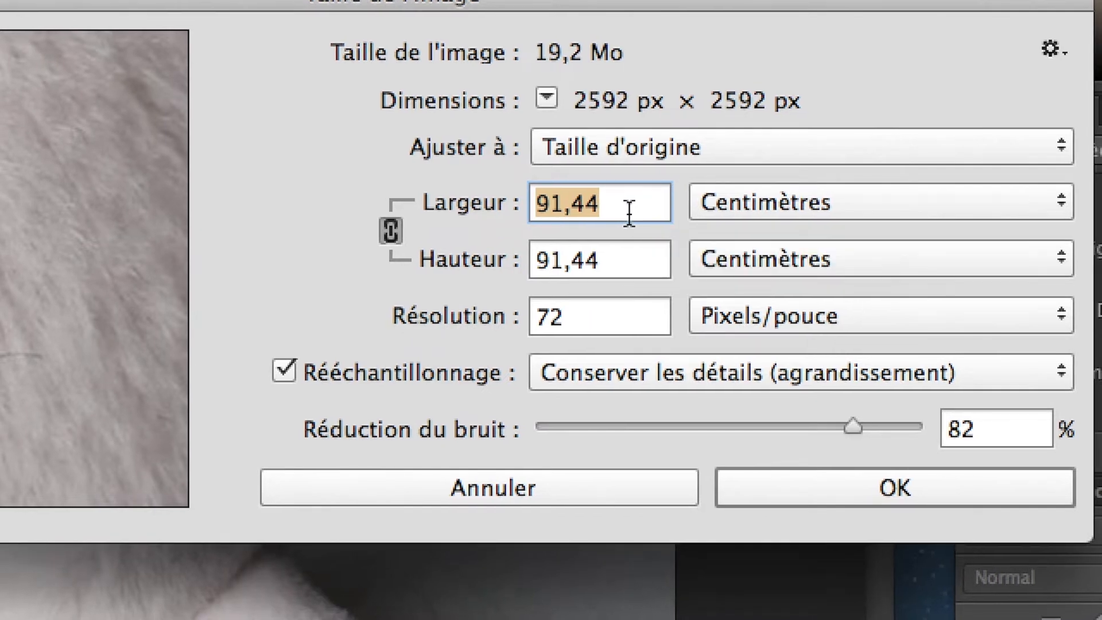
click(451, 376)
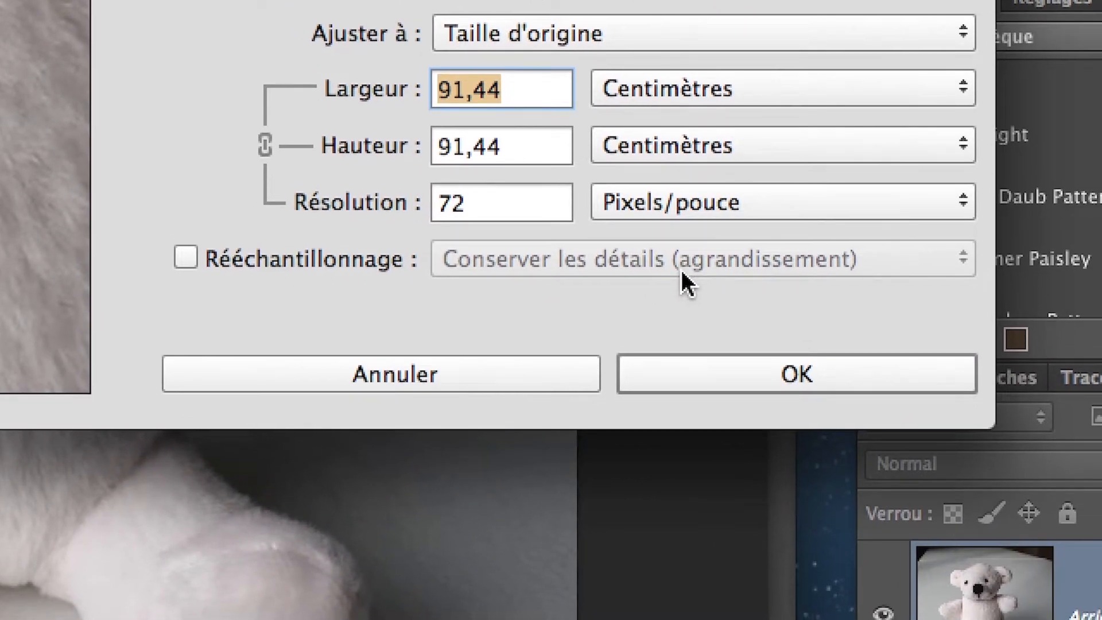
- Try an image width of 15 cm, and replace it with a width of 45 cm
text(15)
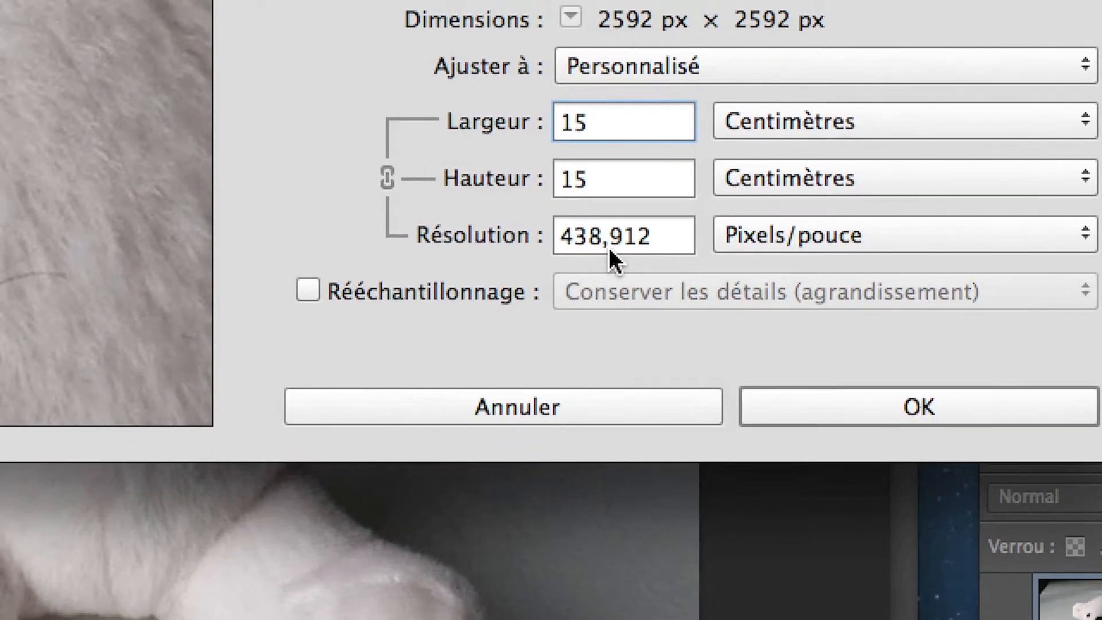
key(alt)
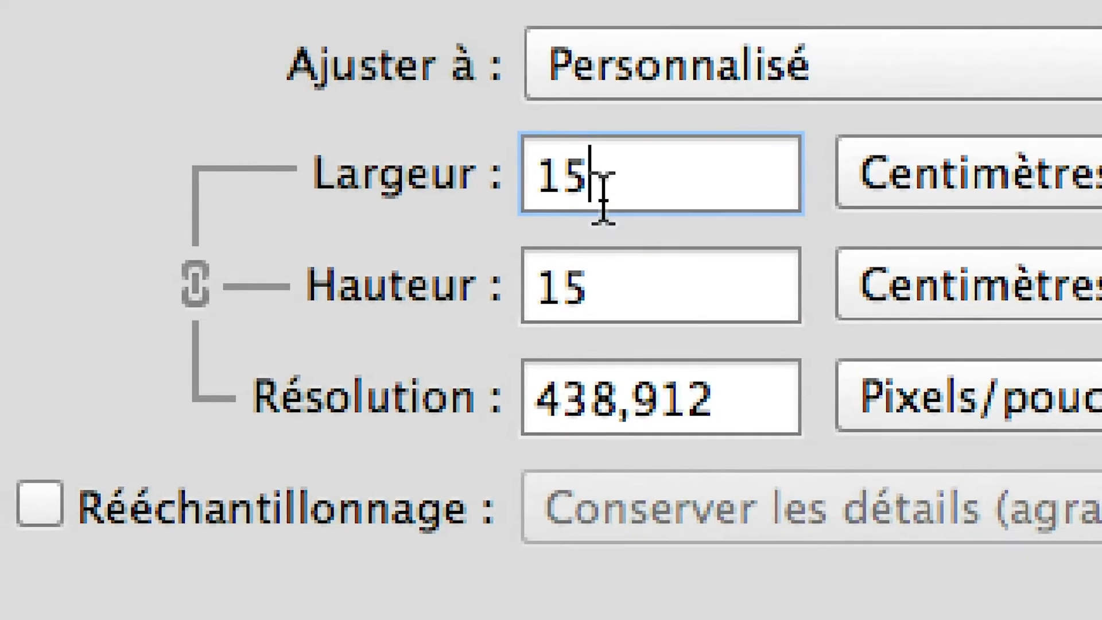
drag(577, 55, 506, 59)
text(45)
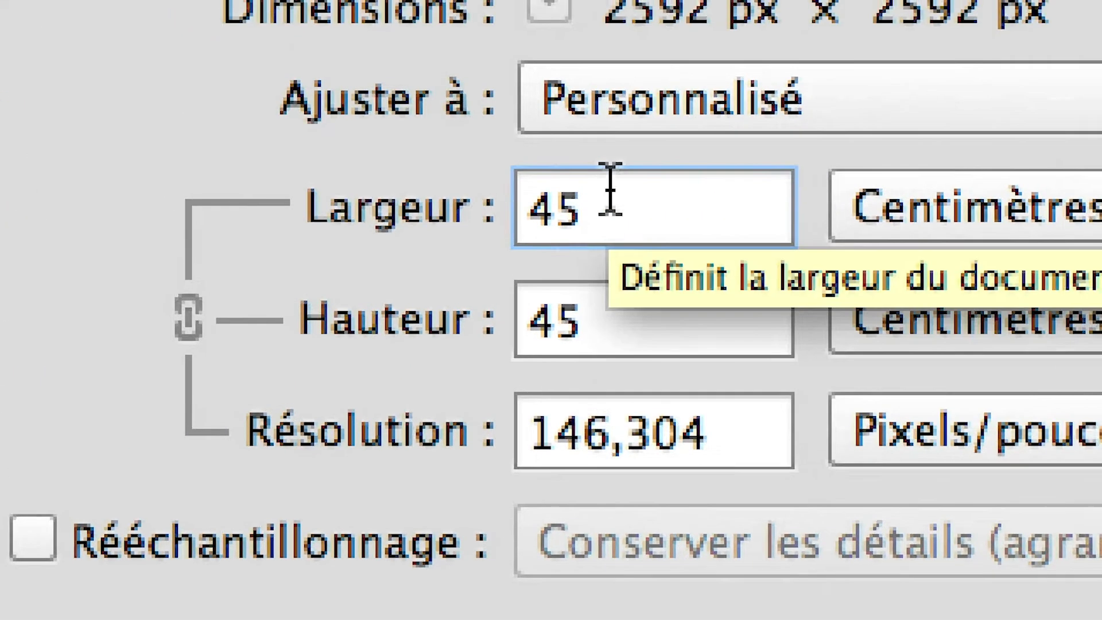
- Try an image width of 90 cm, replace it with 15 cm, and apply the new image size
drag(611, 189, 462, 203)
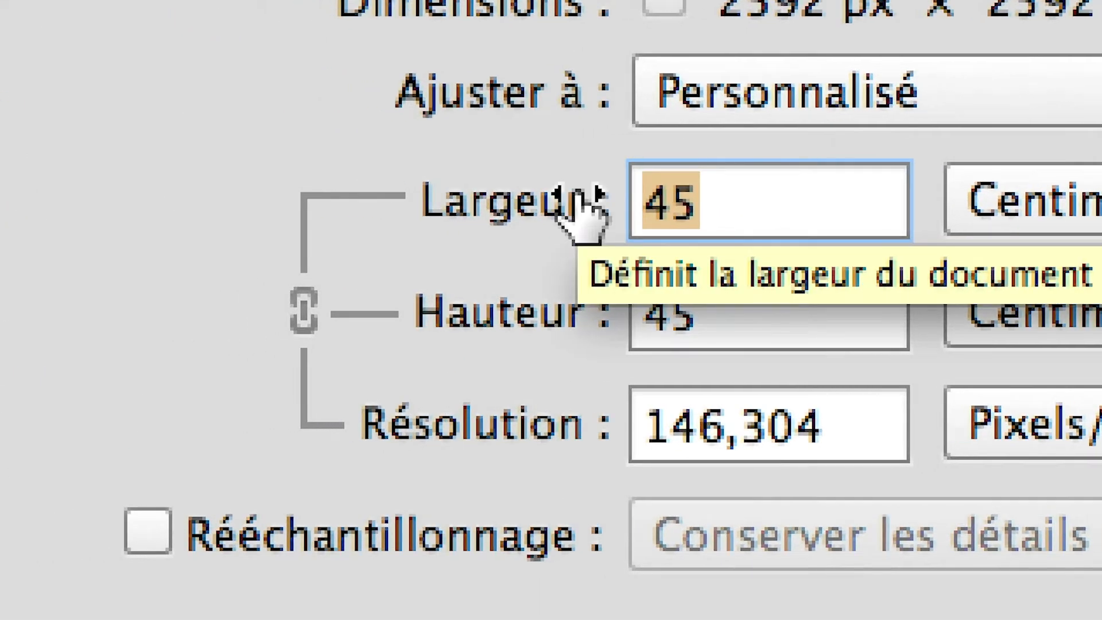
text(90)
drag(689, 205, 631, 202)
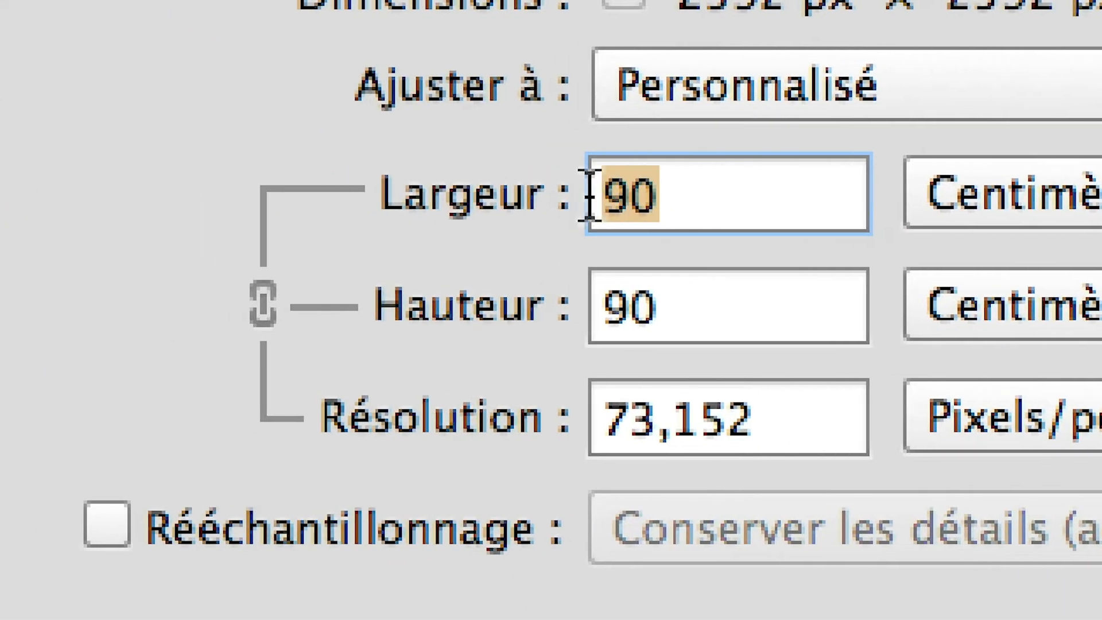
text(15)
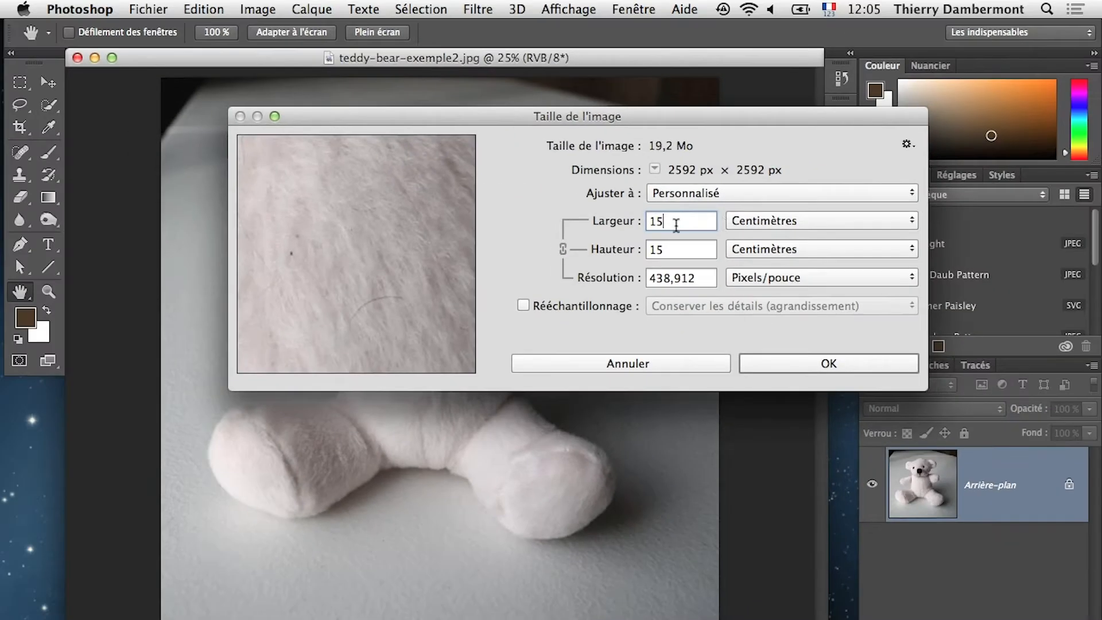
click(828, 360)
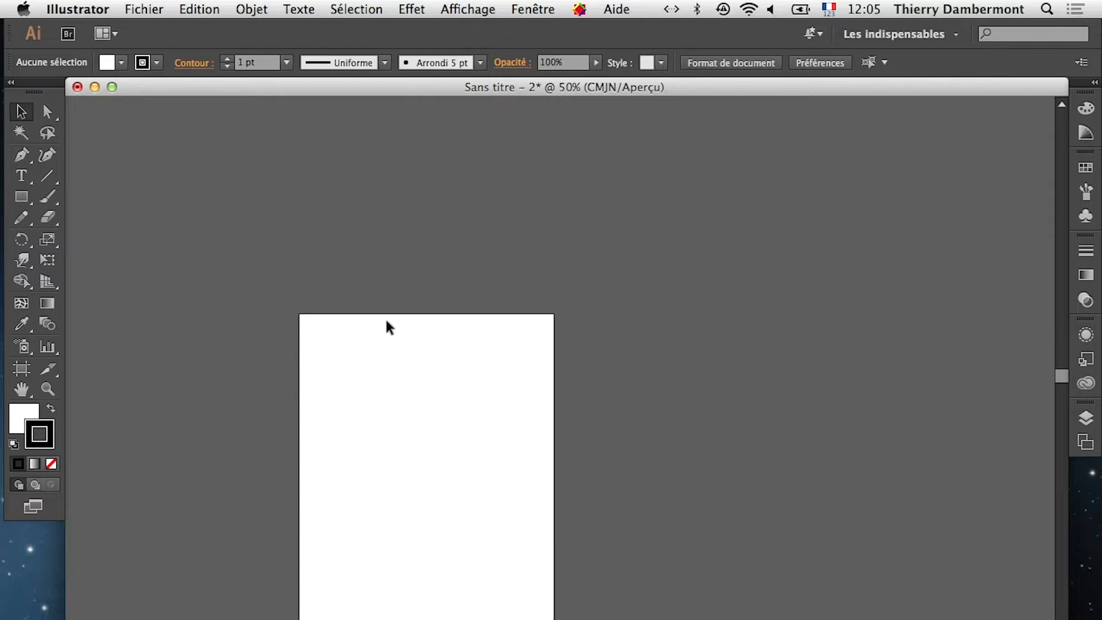
- Switch to Illustrator, place the resized teddy-bear-exemple2.jpg on the page to check its size, and delete it
scroll(390, 327, down, 3)
click(144, 10)
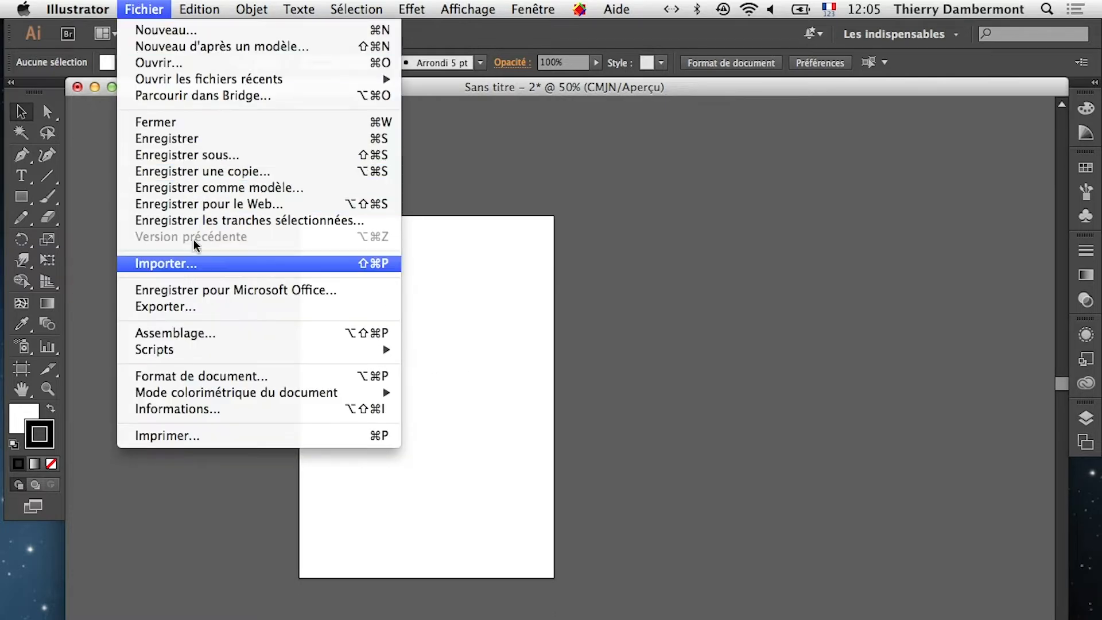
click(190, 263)
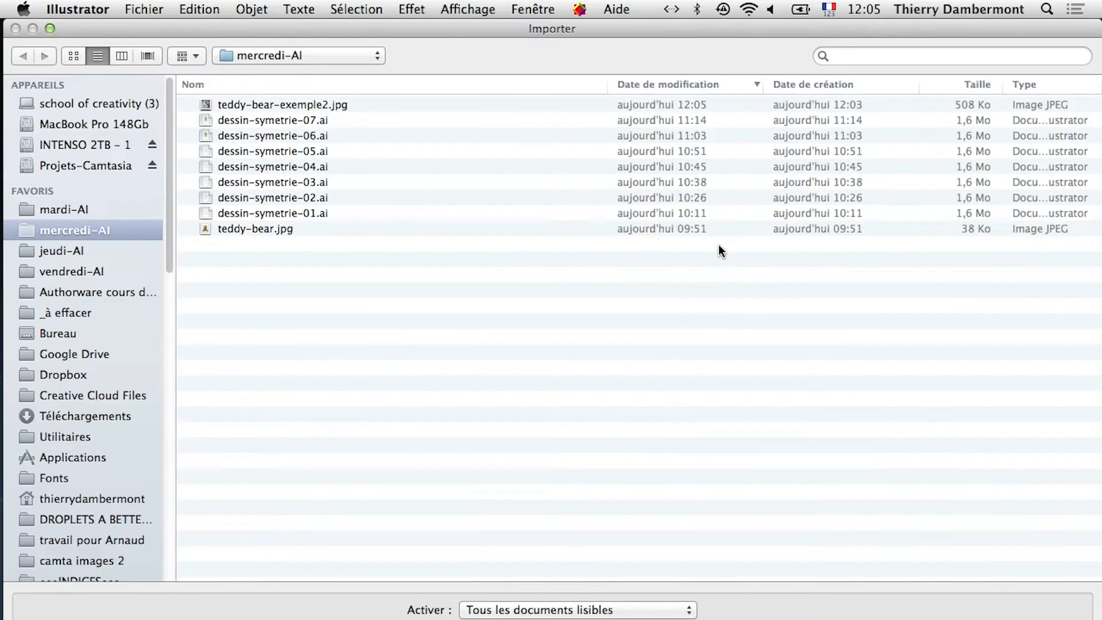
double_click(277, 105)
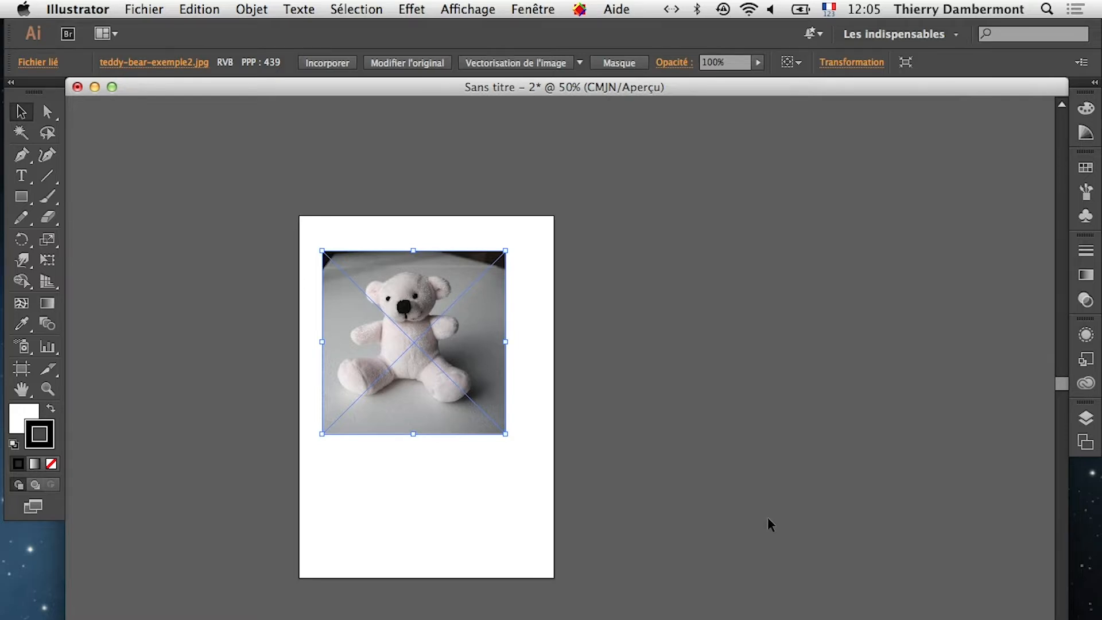
click(354, 178)
click(371, 285)
key(Delete)
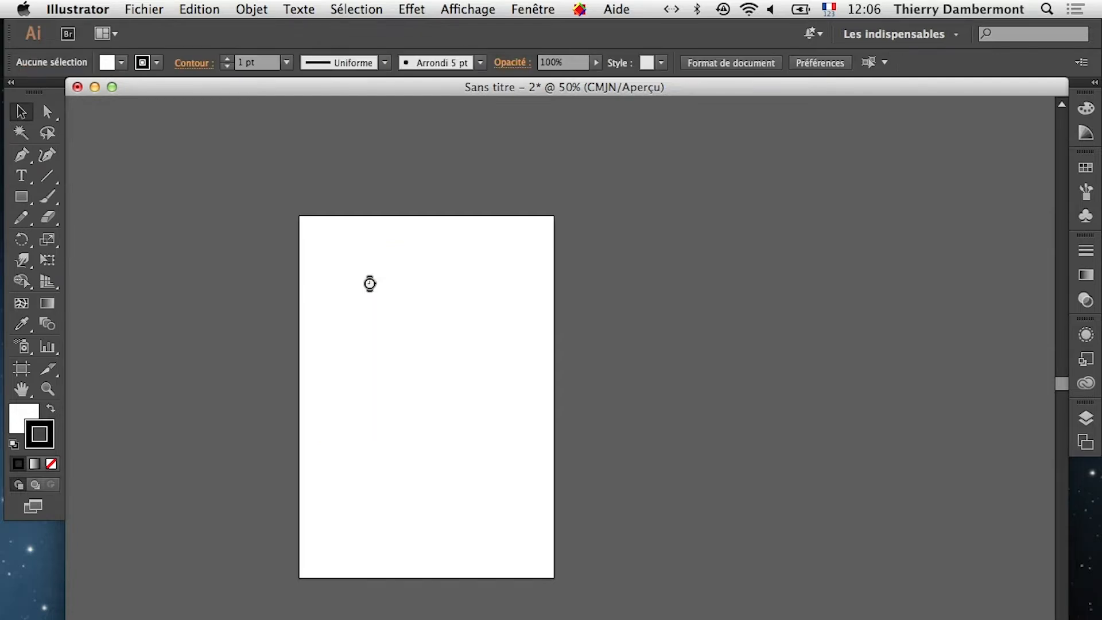
- Import teddy-bear.jpg from the mercredi-AI folder and place it on the page at its original size
click(147, 8)
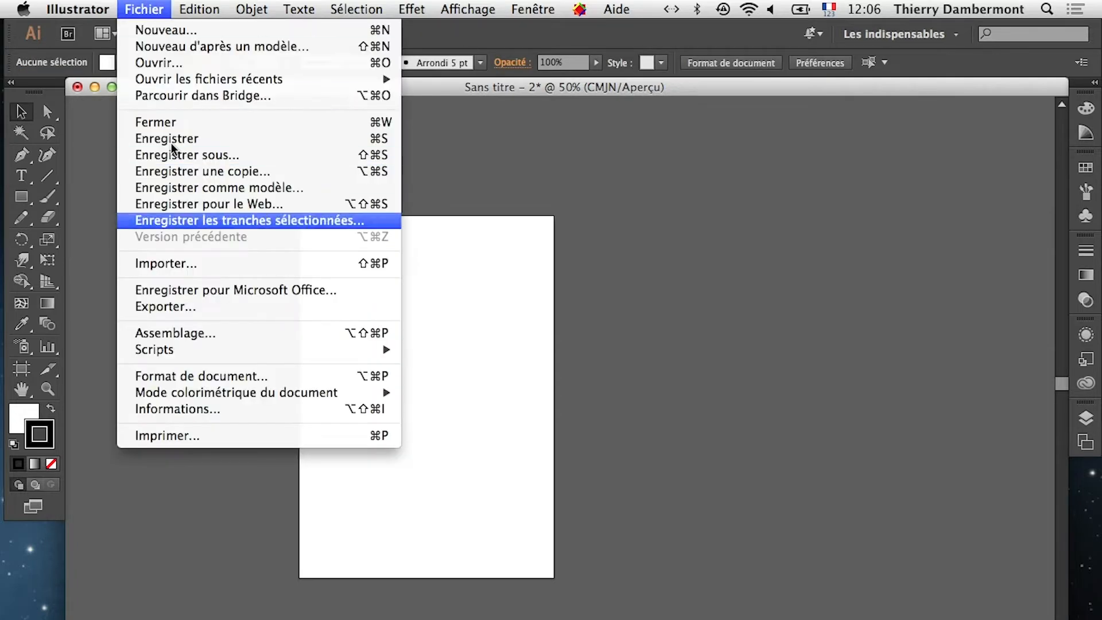
click(174, 261)
click(286, 232)
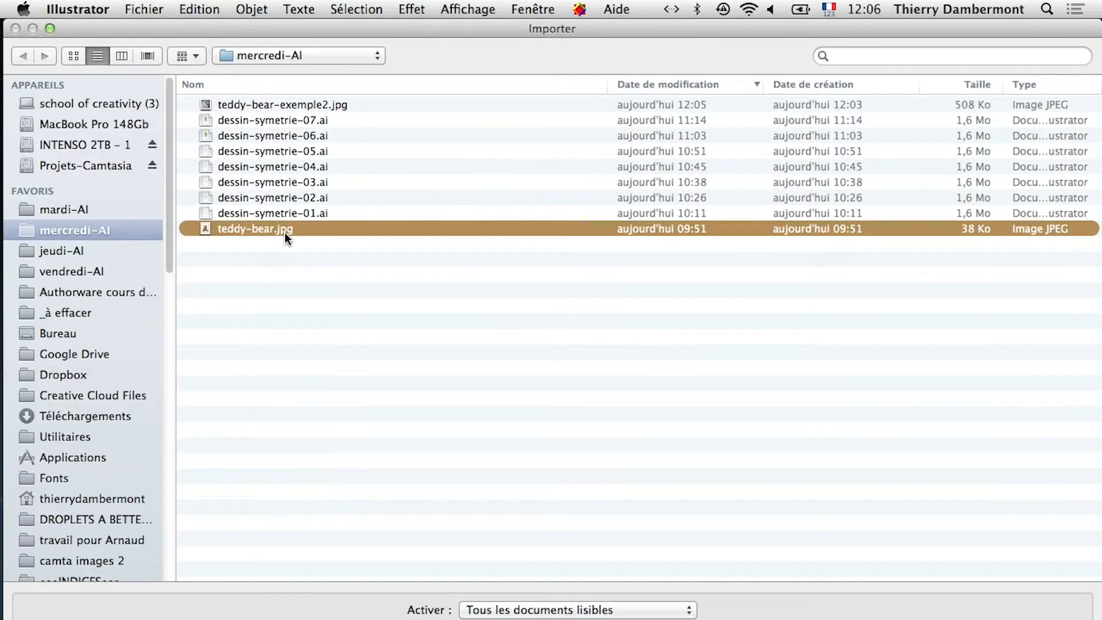
key(Return)
click(330, 270)
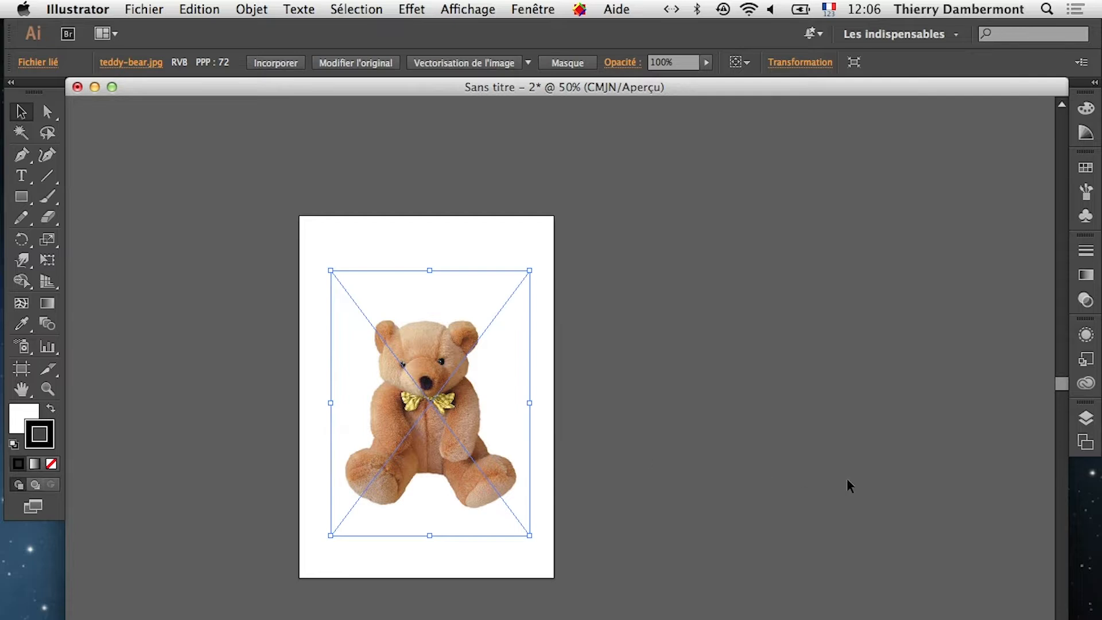
- Float the Layers panel beside the page and turn Calque 1 into a template layer
click(1086, 418)
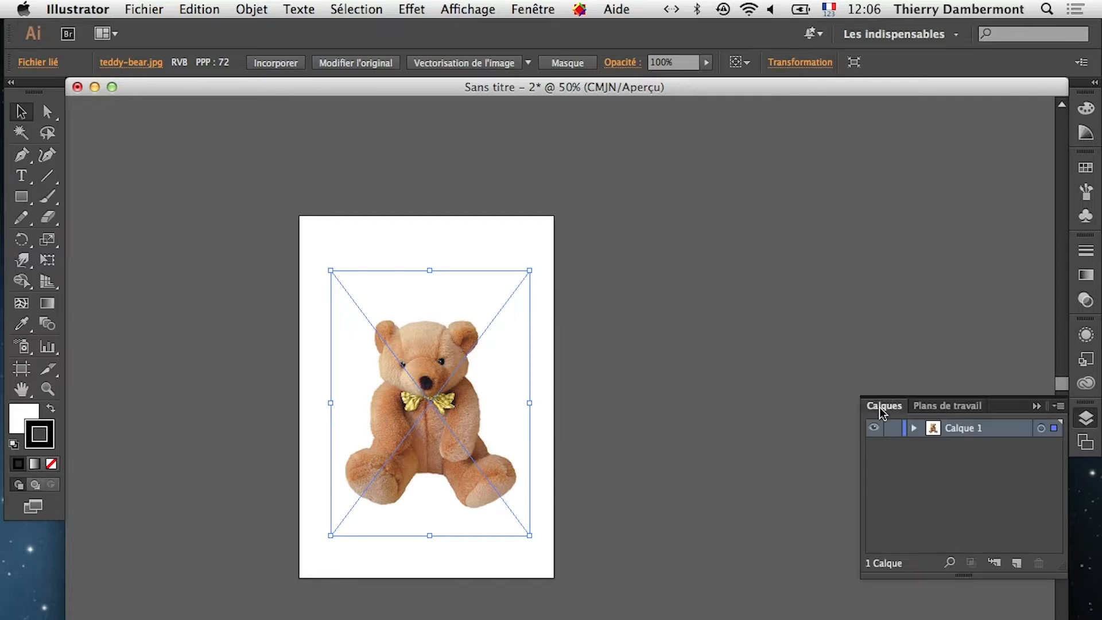
drag(879, 404, 648, 253)
click(1037, 405)
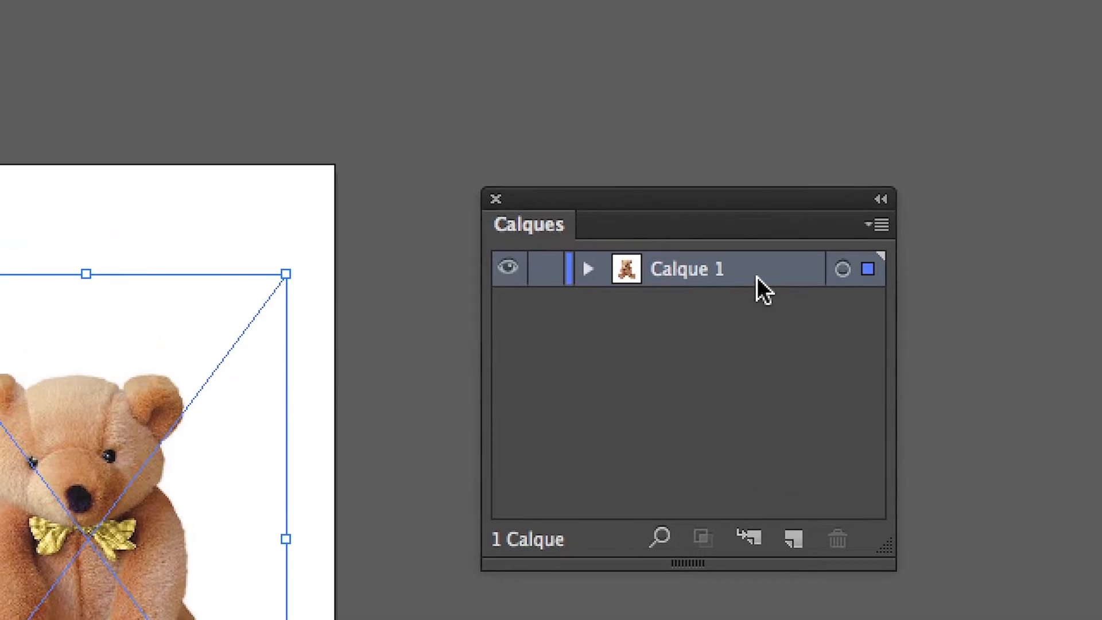
double_click(765, 272)
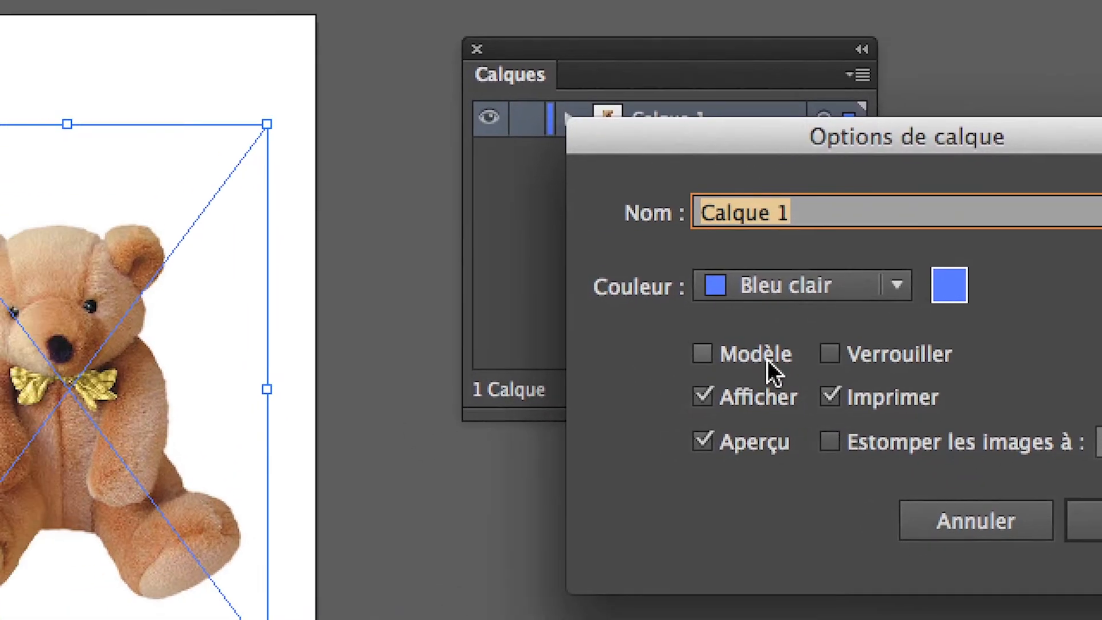
click(772, 507)
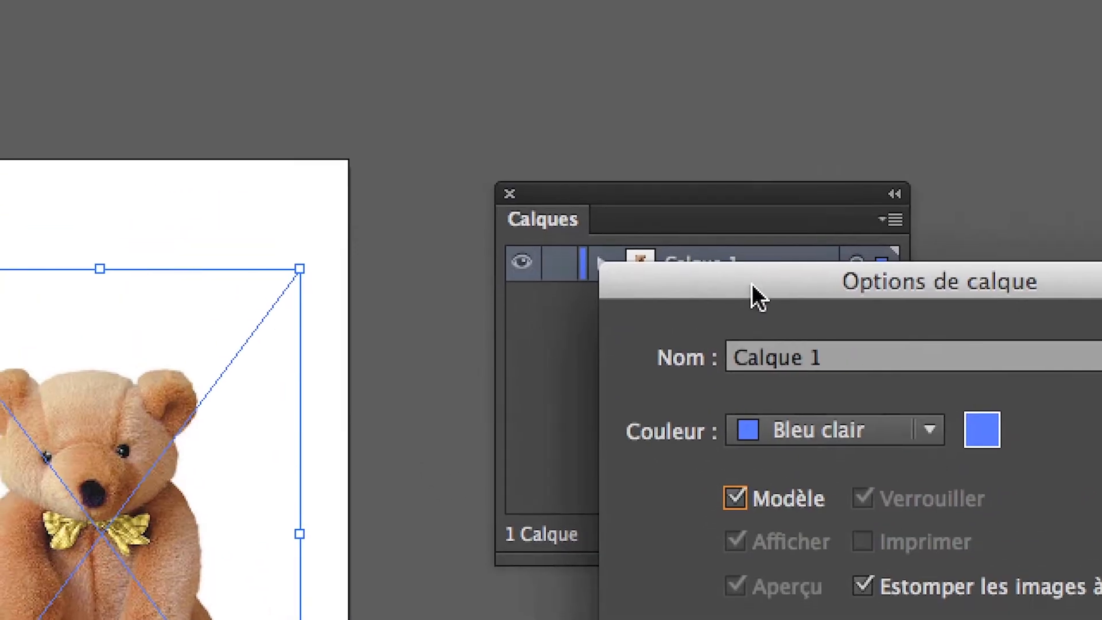
key(Return)
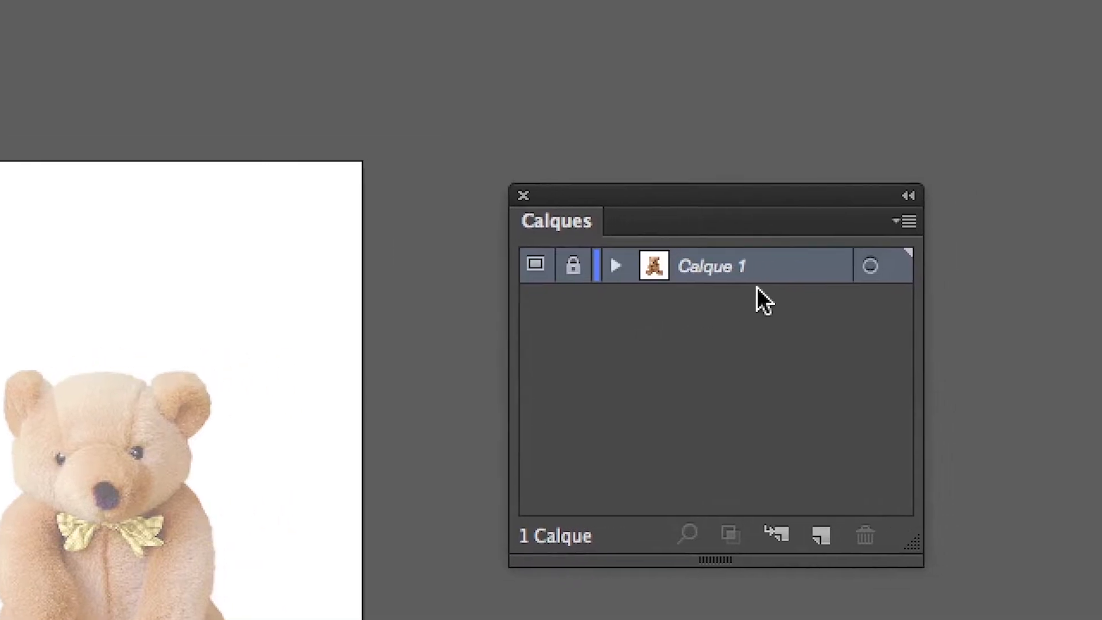
- Try dimming the template layer's image to 20%, and replace that value with 80%
double_click(763, 281)
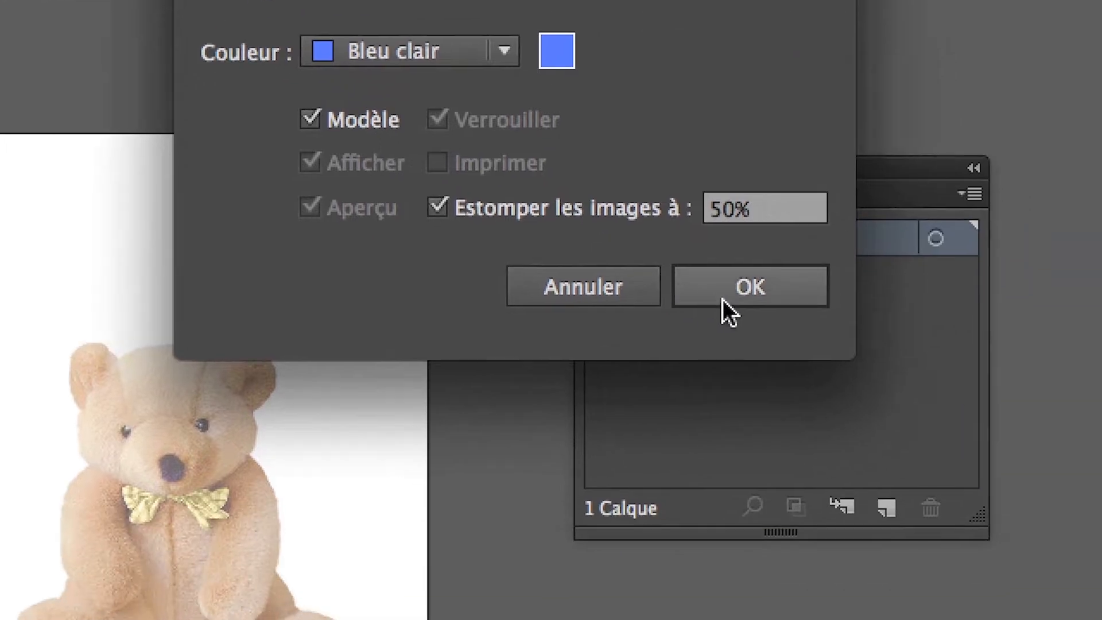
click(960, 405)
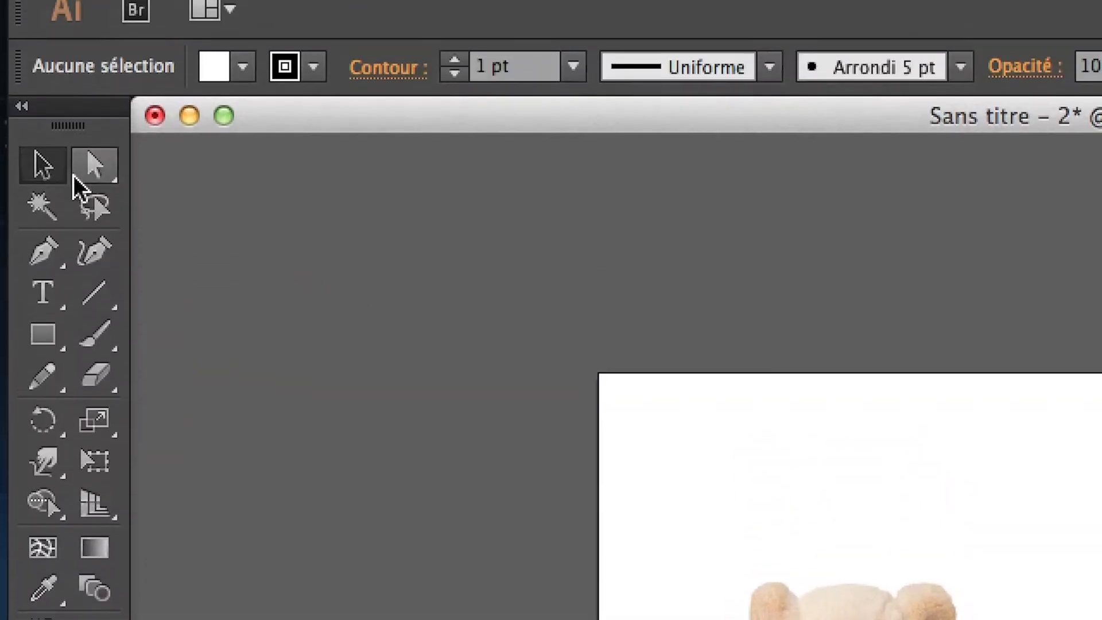
click(43, 382)
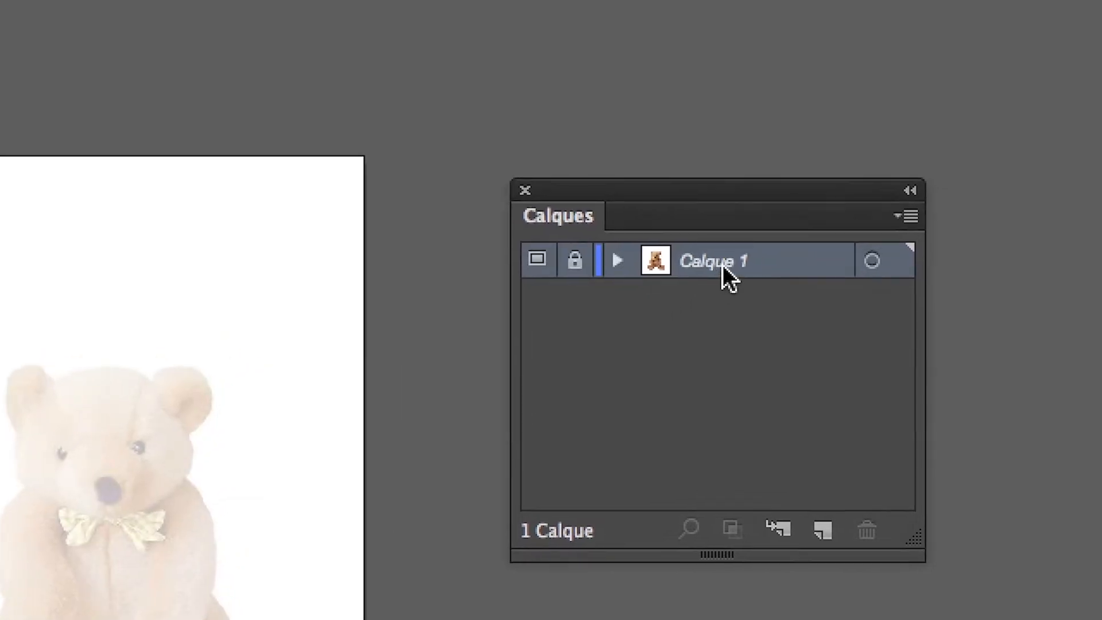
double_click(722, 264)
double_click(804, 270)
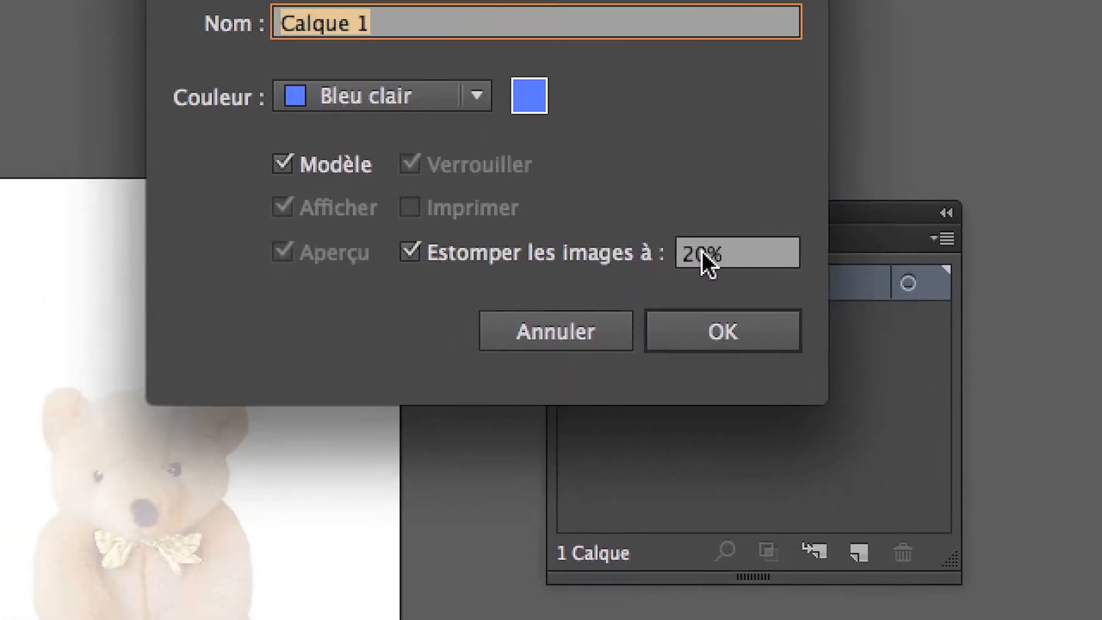
drag(702, 251, 683, 258)
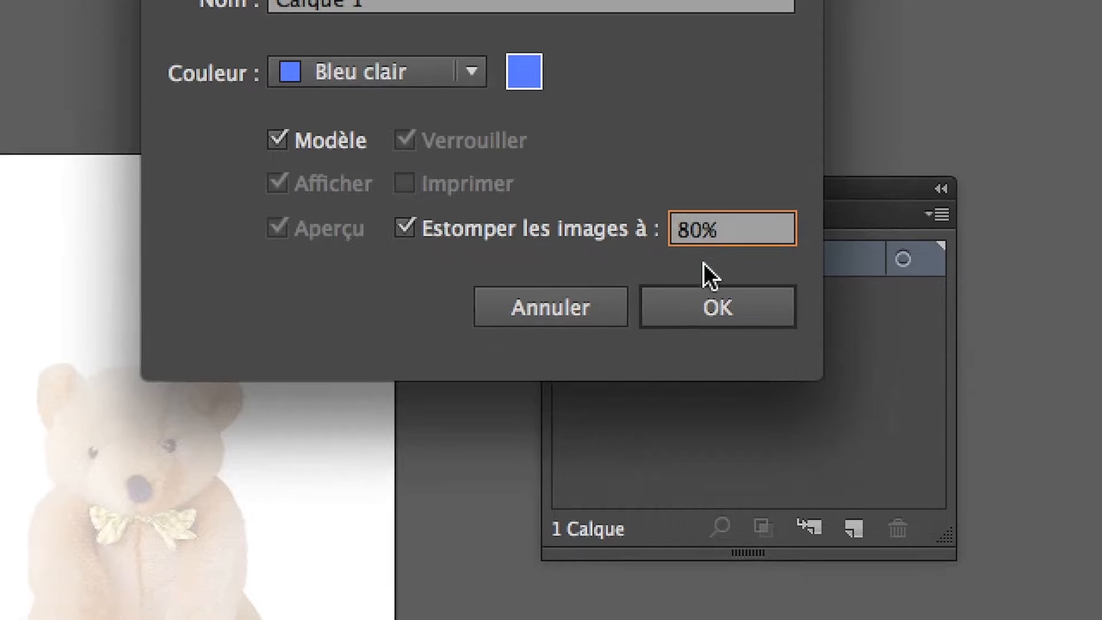
click(724, 330)
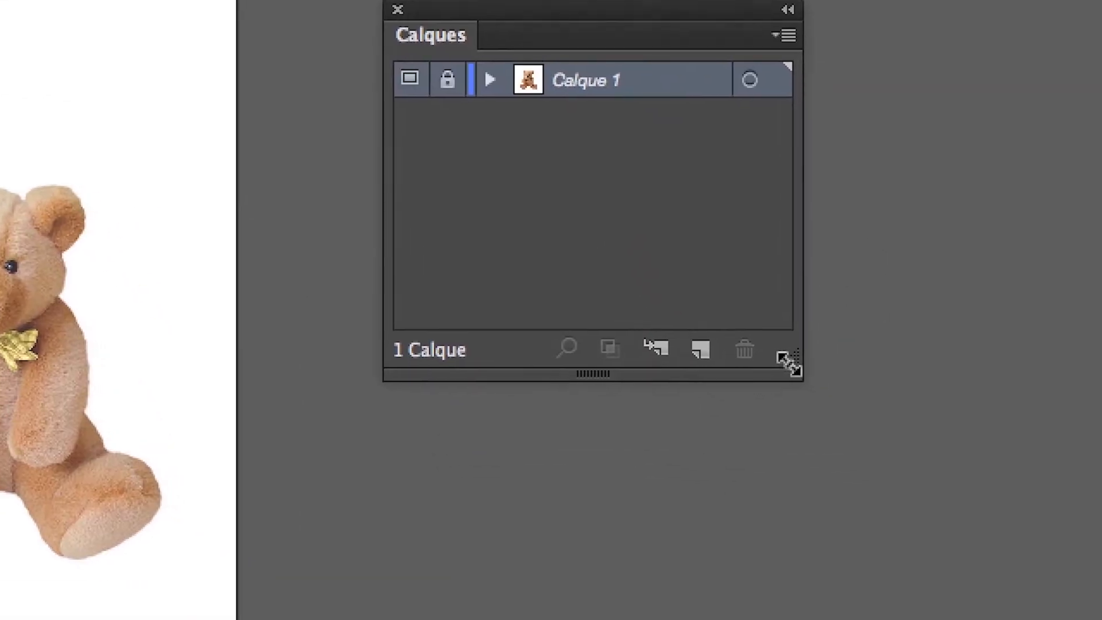
- Widen the Layers panel and set the template layer's image dimming to 50%
drag(789, 360, 1026, 350)
double_click(728, 86)
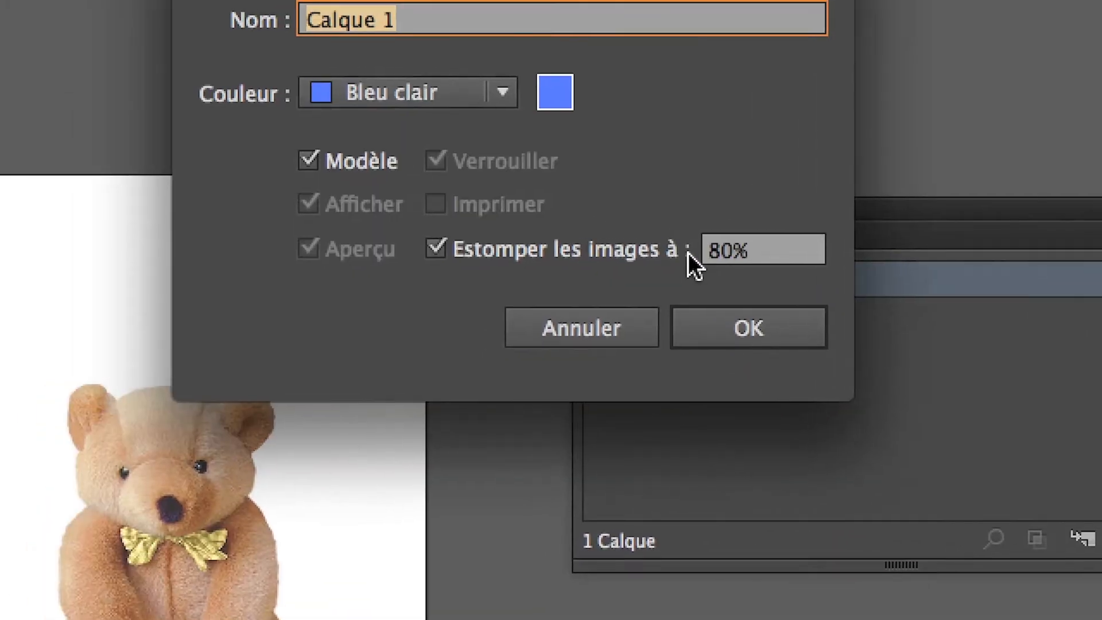
drag(580, 234, 561, 272)
text(5)
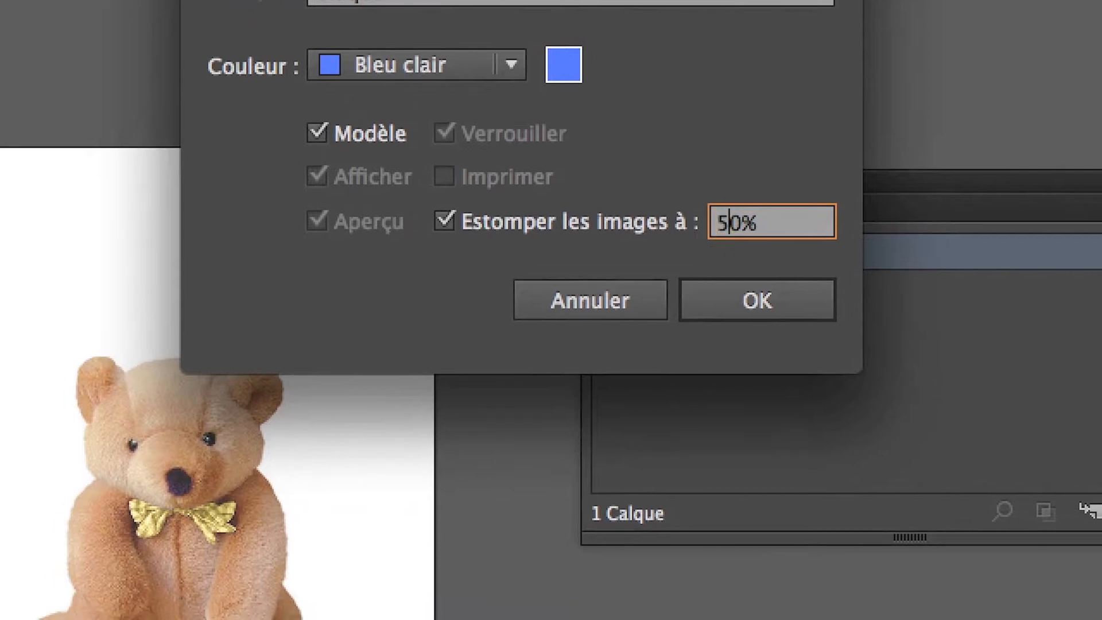
click(708, 307)
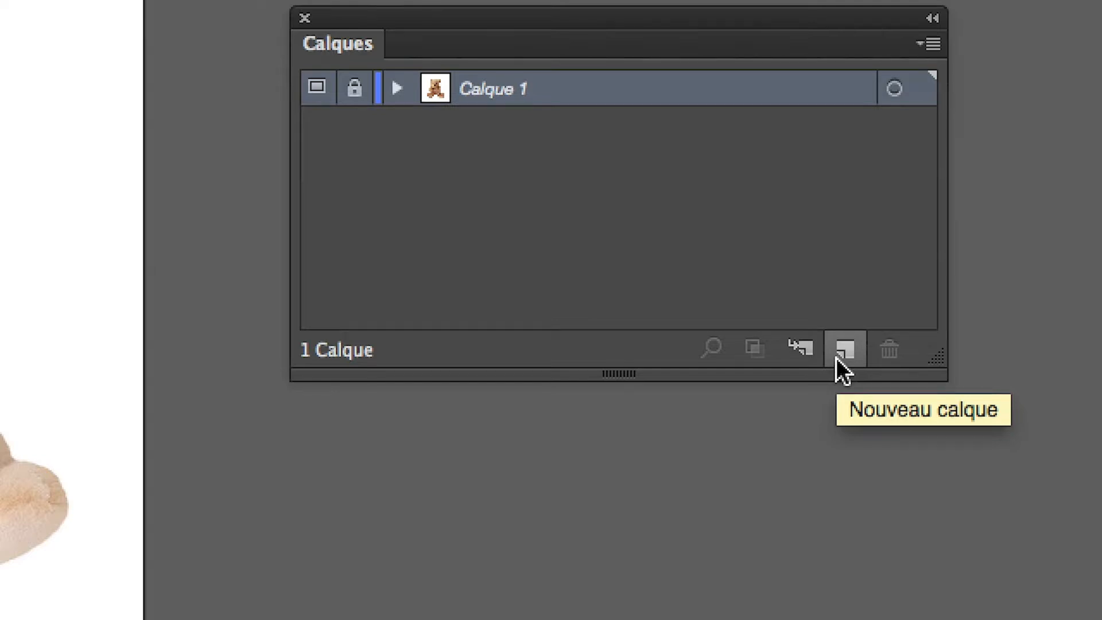
- Create a new layer above the template and, with rulers shown, add a vertical guide through the bear at about 100 mm
click(836, 357)
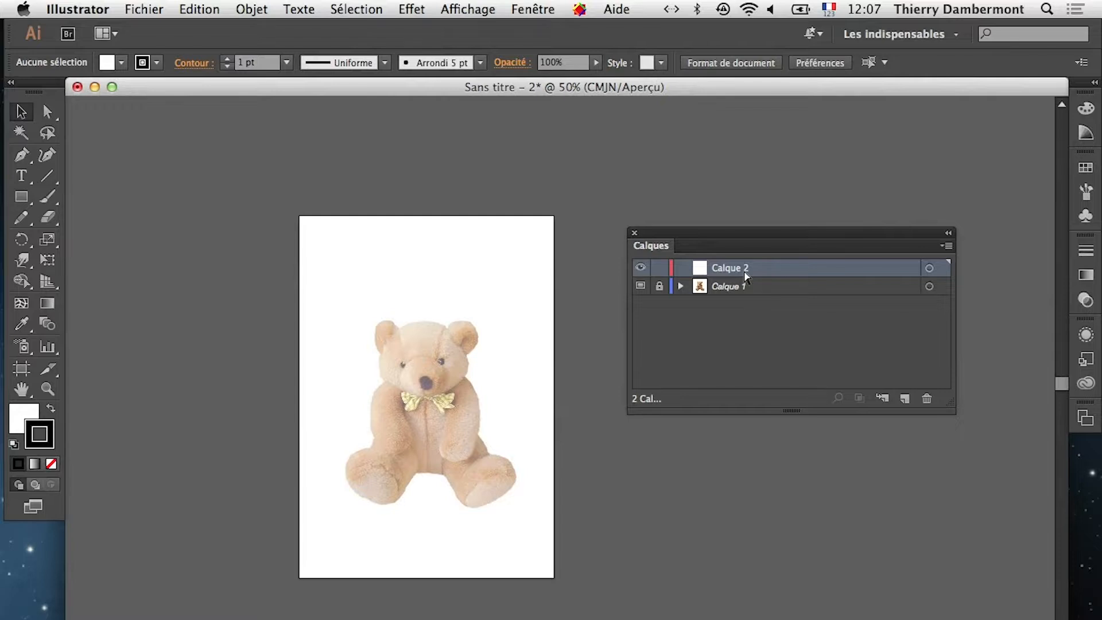
key(super+r)
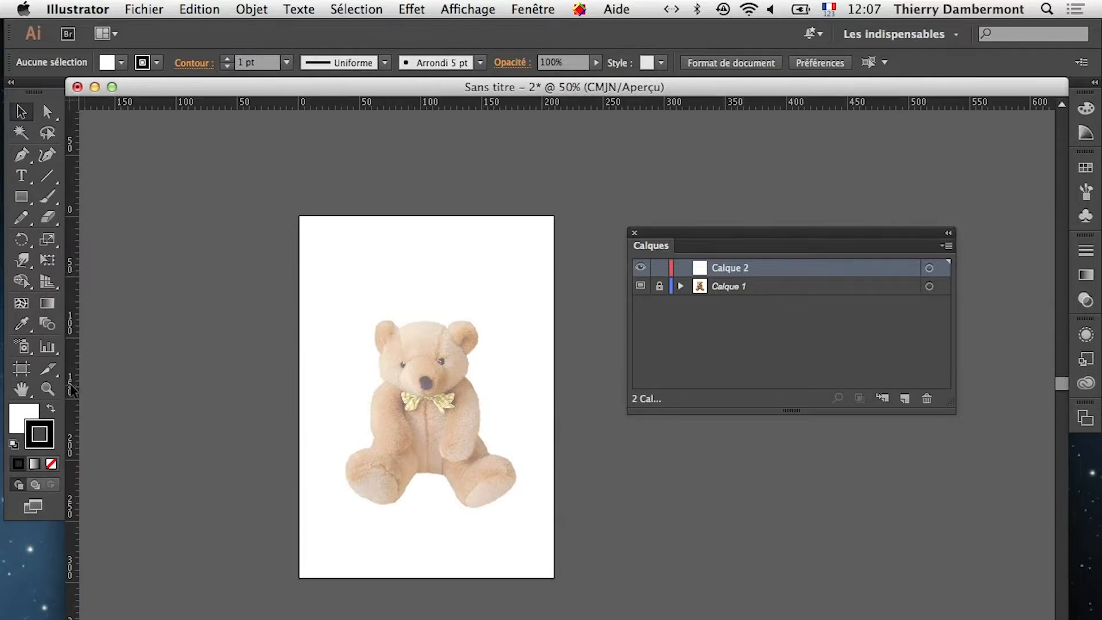
drag(71, 391, 581, 425)
drag(478, 424, 331, 426)
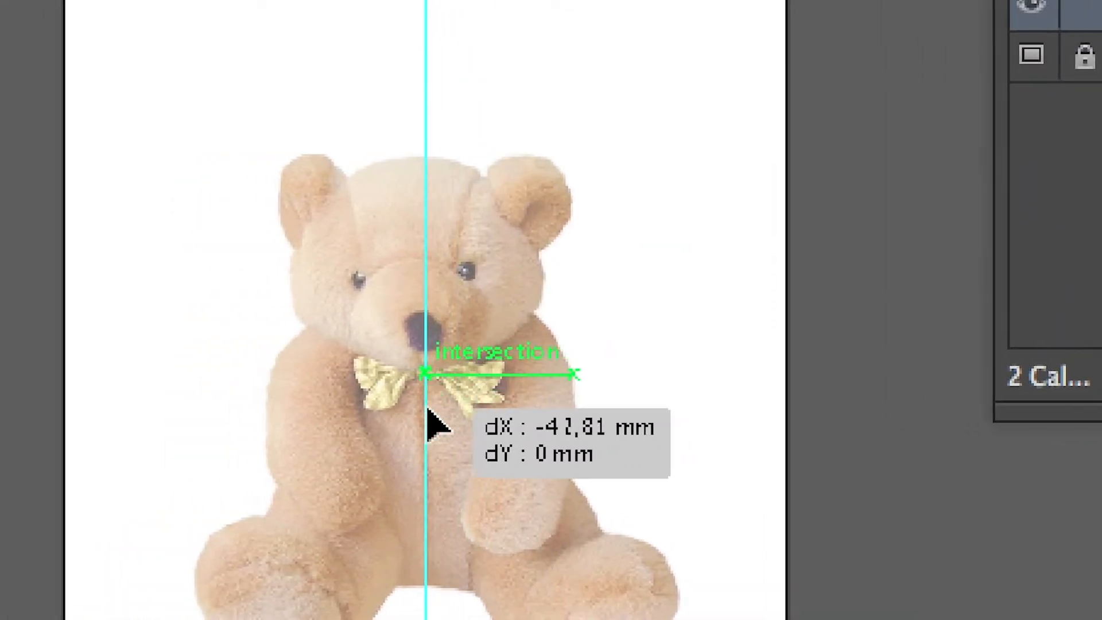
mouse_move(428, 410)
mouse_down()
mouse_move(396, 409)
mouse_move(505, 423)
mouse_move(443, 423)
mouse_move(423, 406)
mouse_up()
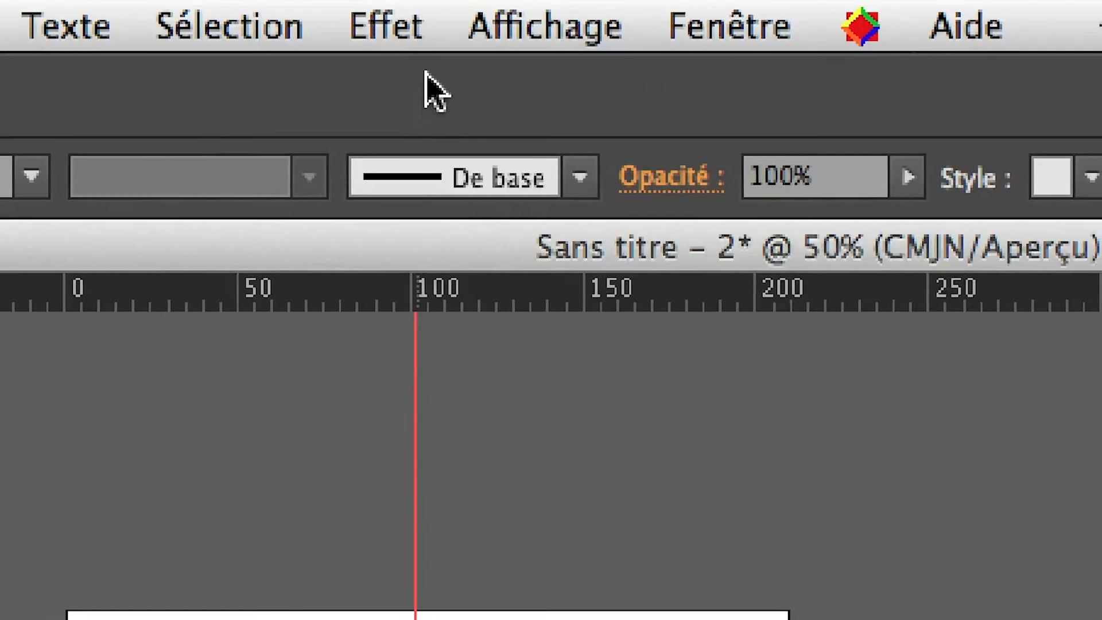
- Check the guide options, then reposition the vertical guide so it runs through the middle of the bear's nose
click(470, 35)
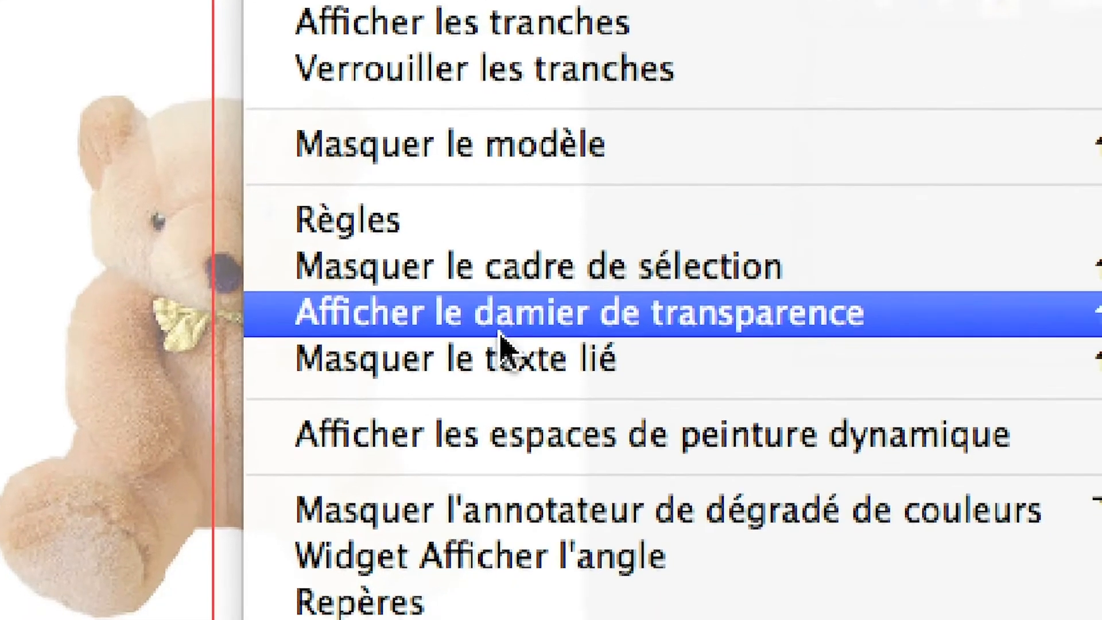
click(213, 496)
drag(213, 496, 184, 495)
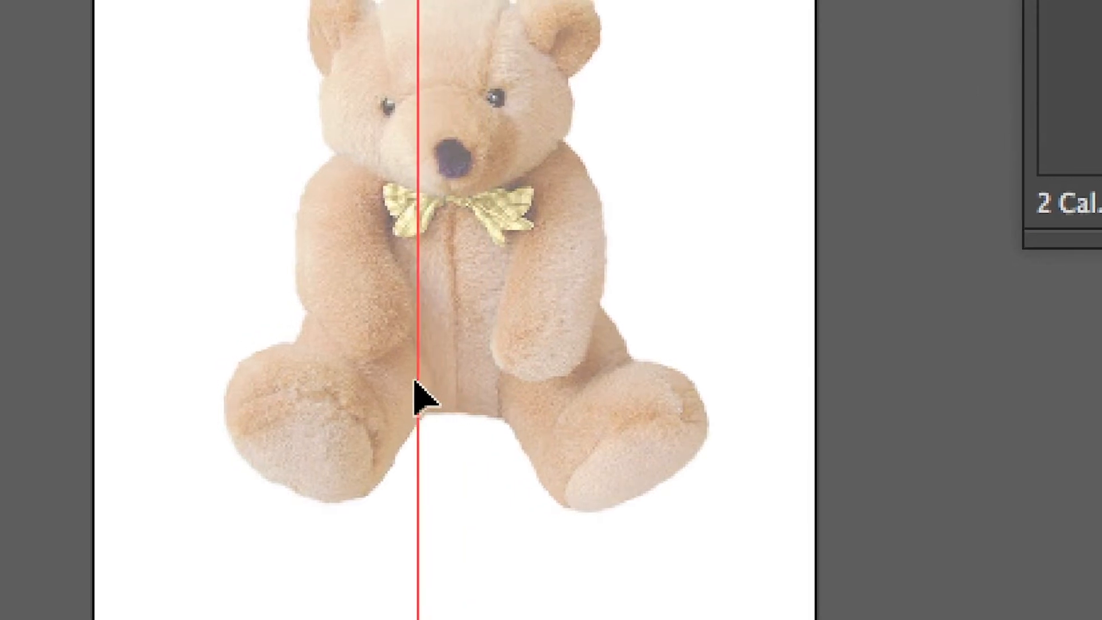
mouse_move(414, 380)
mouse_down()
mouse_move(444, 382)
mouse_move(426, 394)
mouse_up()
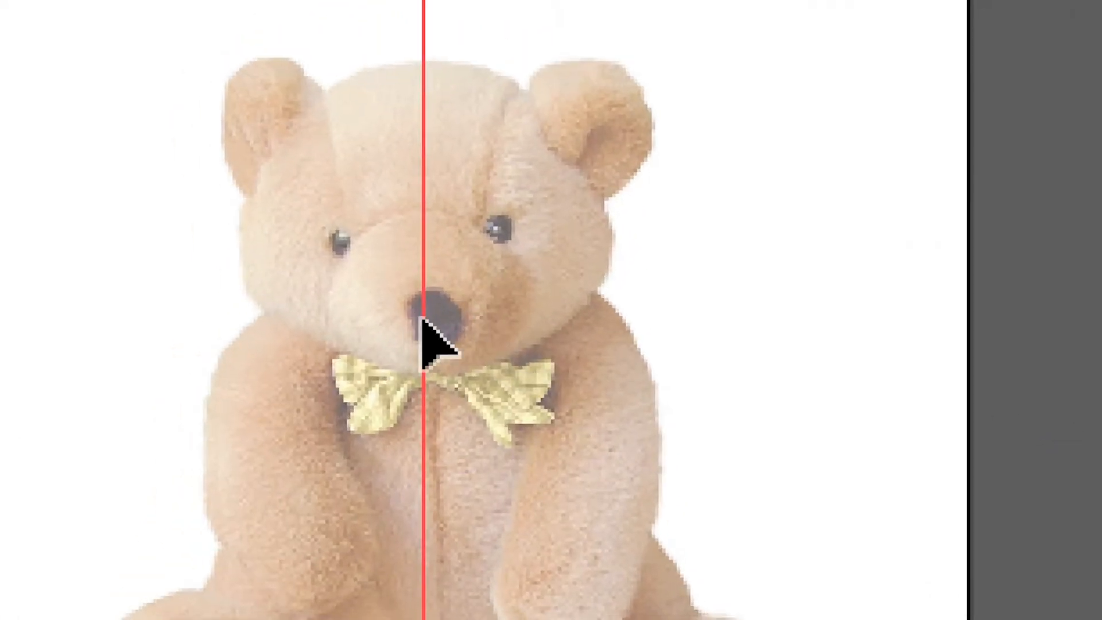
key(ctrl+2)
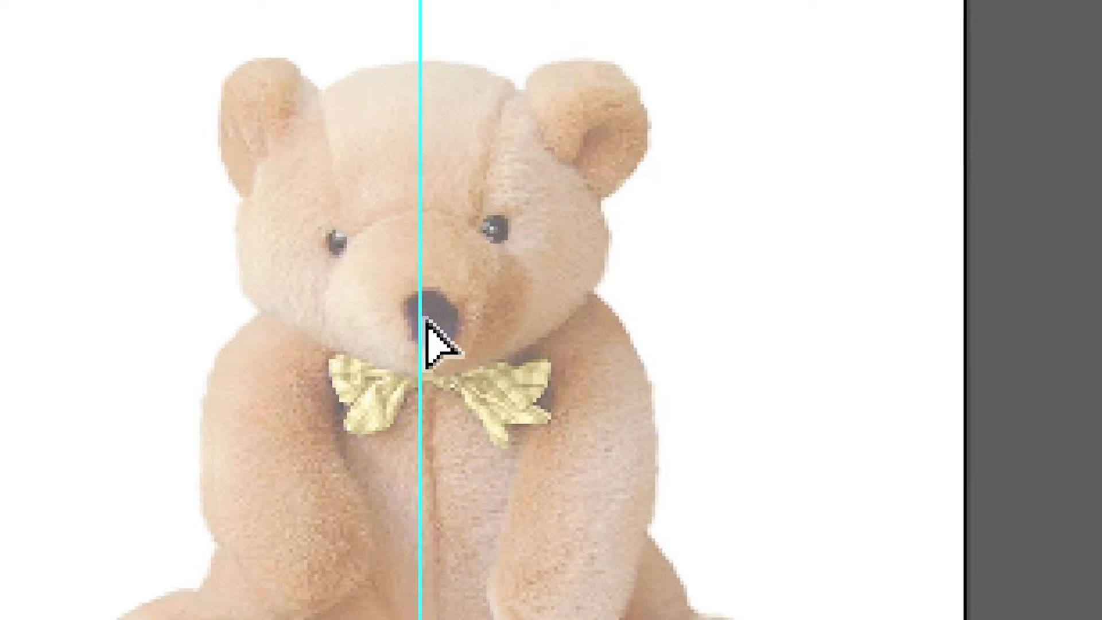
drag(426, 321, 425, 322)
scroll(428, 319, up, 3)
scroll(426, 325, down, 5)
click(427, 327)
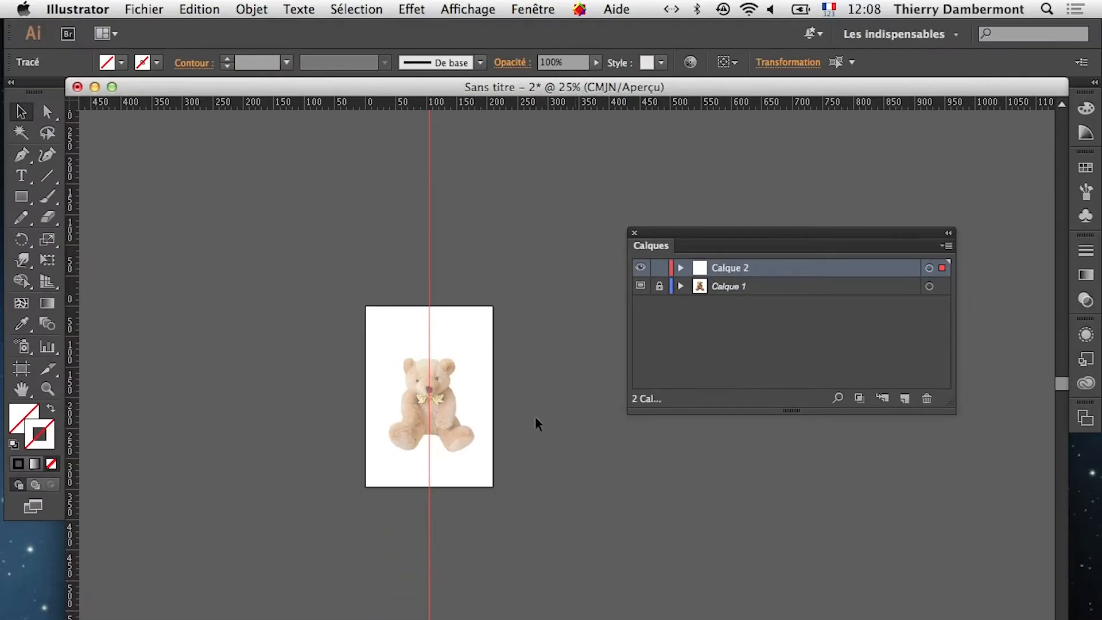
- Rename the guide's layer, Calque 2, as "repère vertical pour la symétrie"
key(super+1)
key(space)
drag(306, 386, 531, 371)
double_click(730, 268)
text(repères)
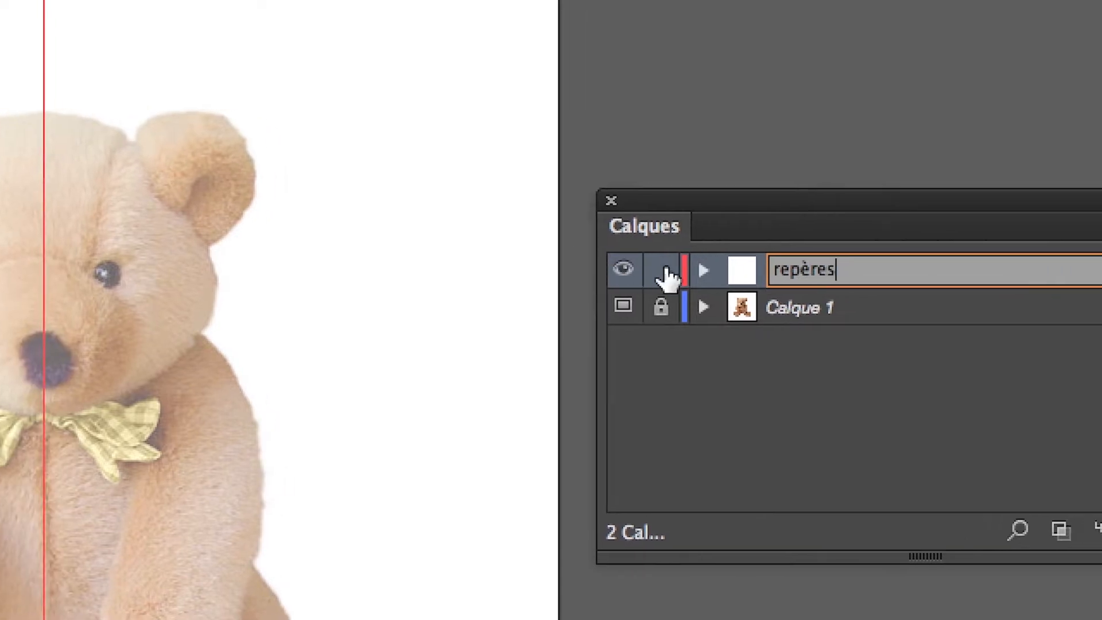
key(BackSpace)
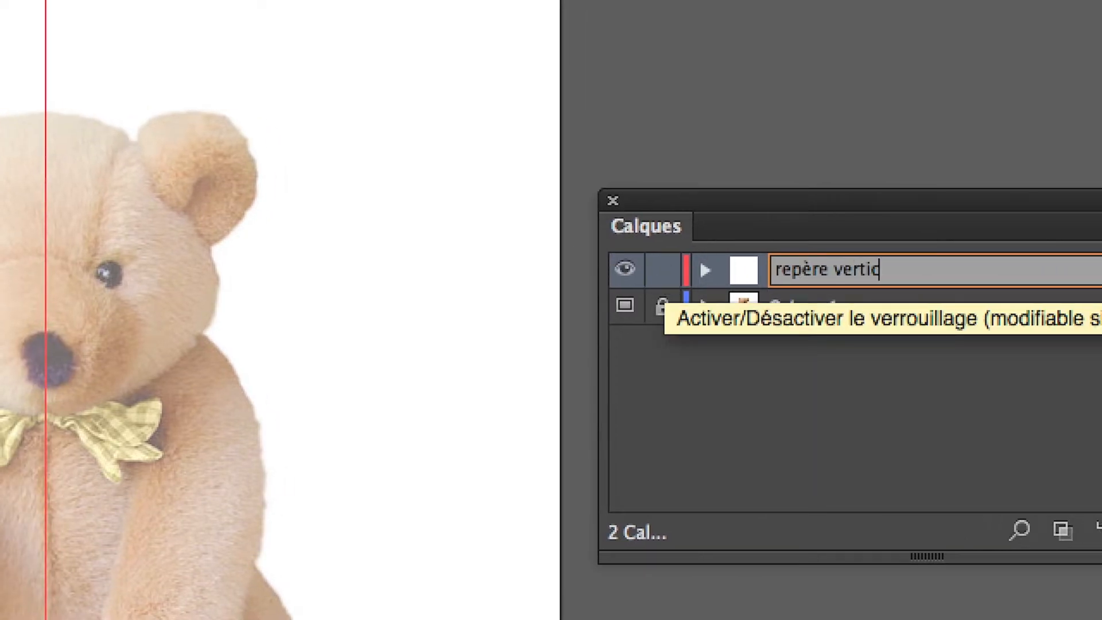
text(vertical pour la symétrie)
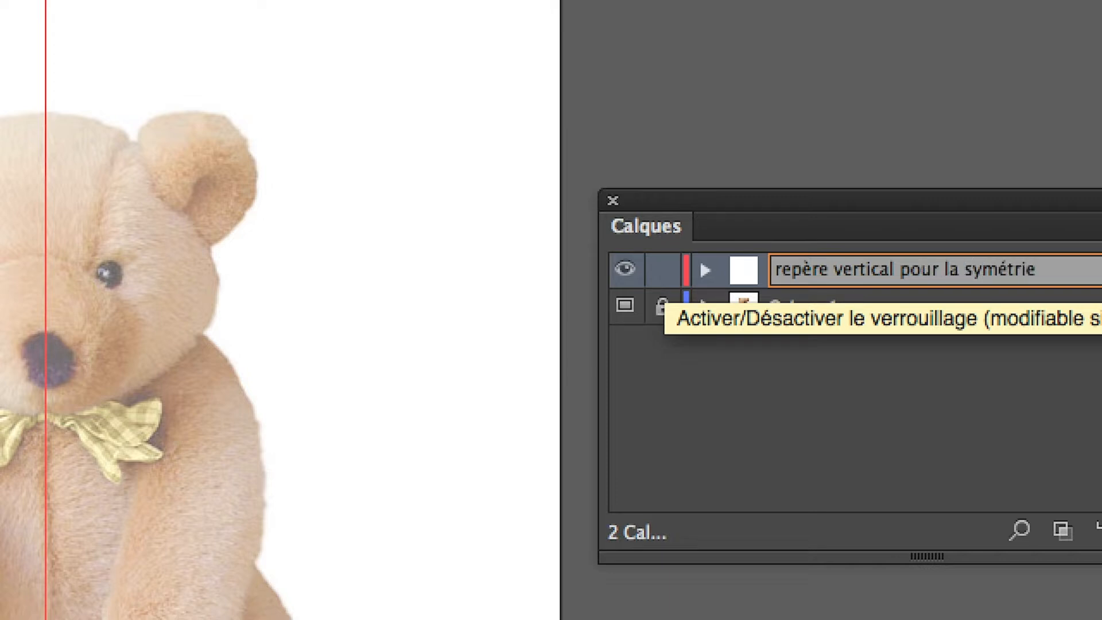